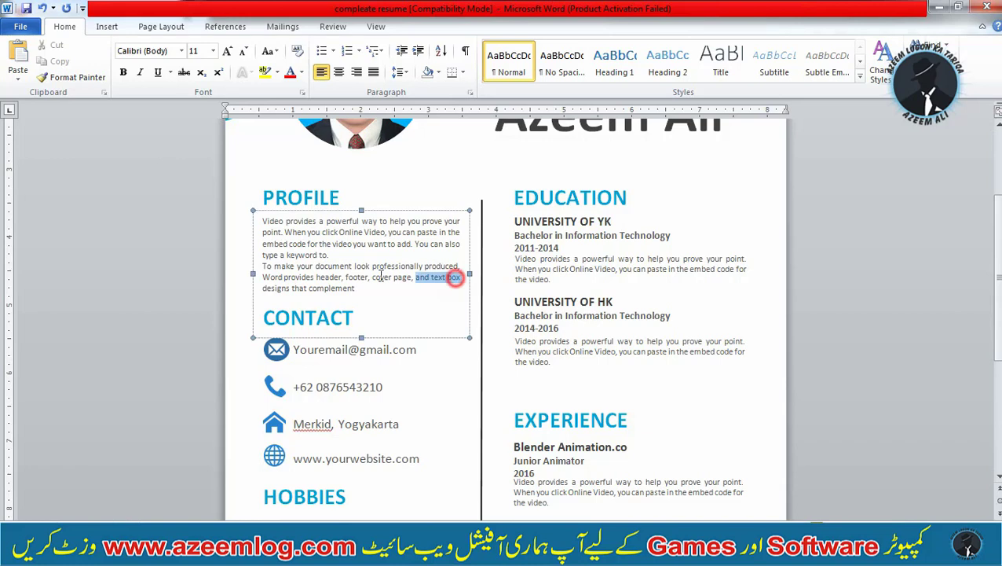
Examine the Profile paragraph and the neighbouring Education and Experience entries of the resume as separately editable text boxes.
{"action": "left_click", "coordinate": [278, 244]}
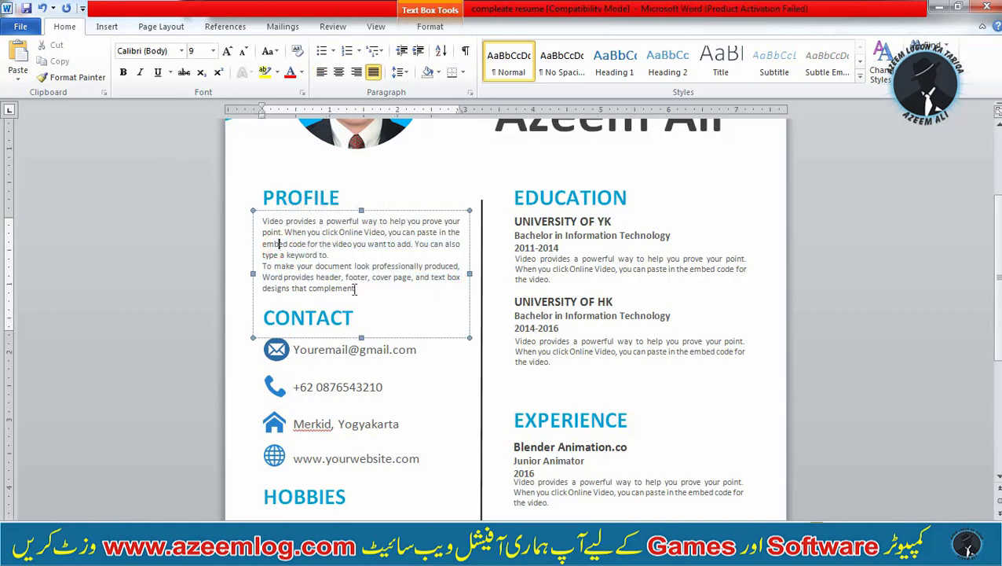
{"action": "left_click_drag", "start_coordinate": [354, 288], "coordinate": [251, 230]}
{"action": "left_click", "coordinate": [468, 241]}
{"action": "left_click", "coordinate": [548, 246]}
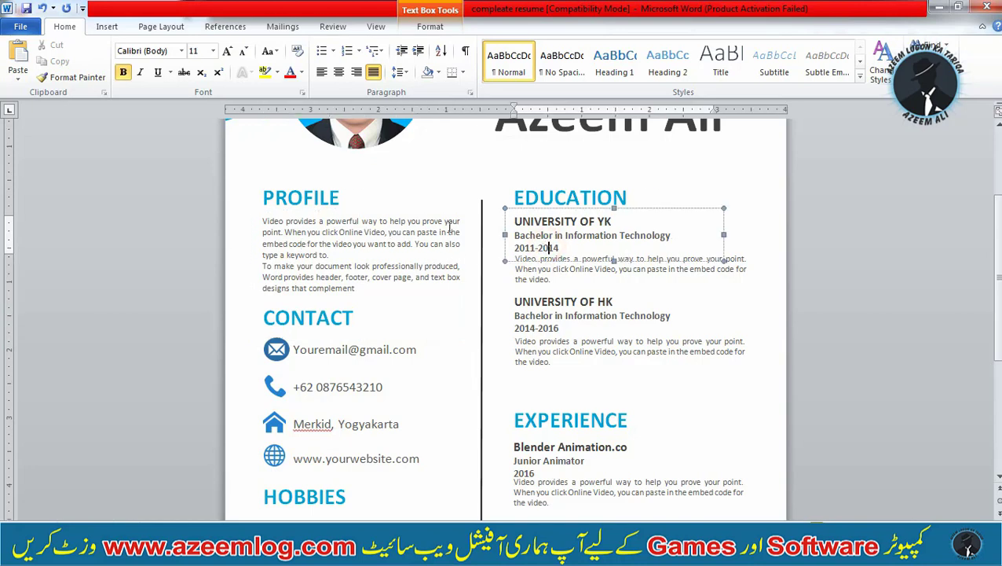
{"action": "left_click", "coordinate": [411, 238]}
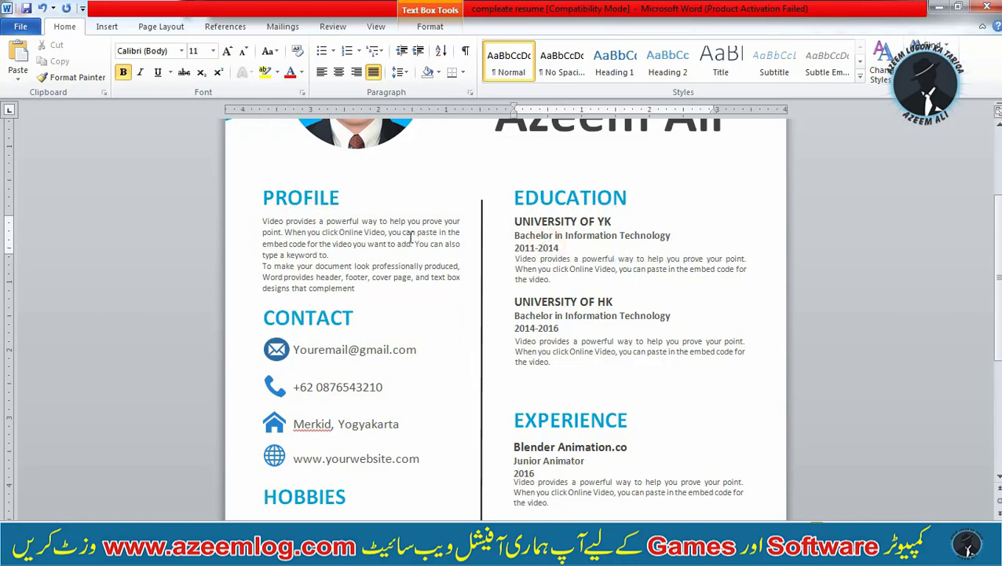
{"action": "left_click_drag", "start_coordinate": [369, 277], "coordinate": [297, 267]}
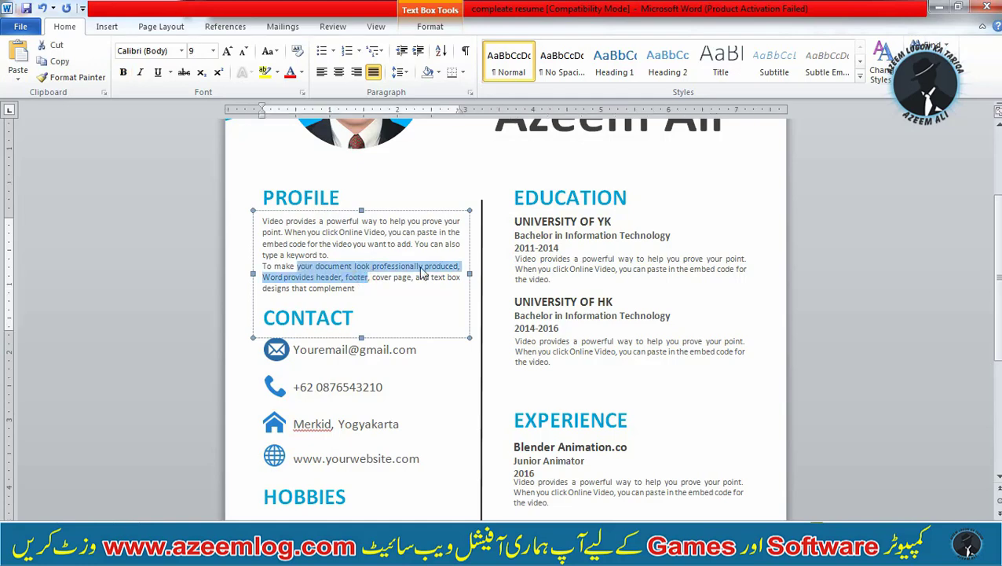
{"action": "left_click", "coordinate": [422, 272]}
{"action": "scroll", "coordinate": [422, 273], "scroll_direction": "down", "scroll_amount": 3}
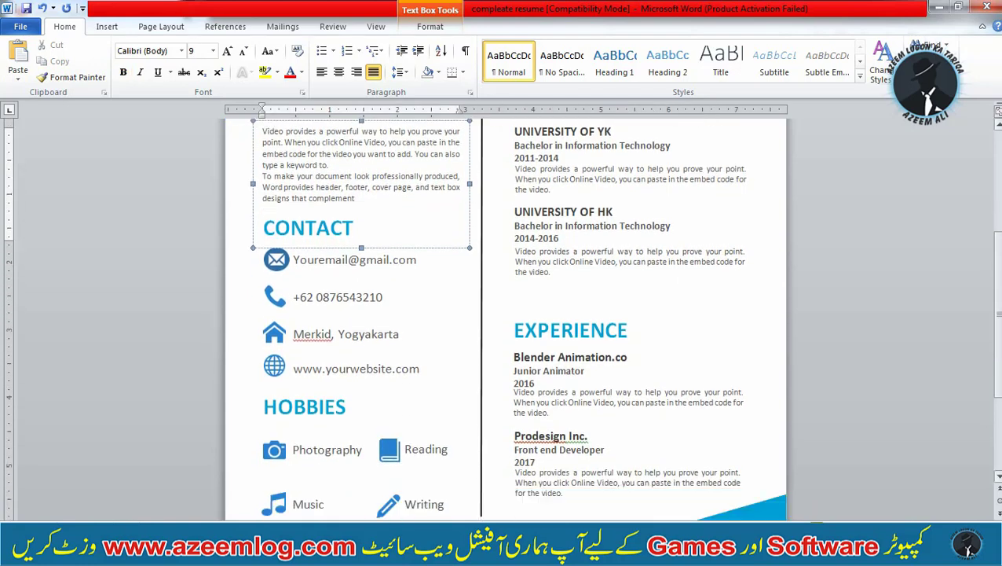
{"action": "left_click", "coordinate": [521, 331]}
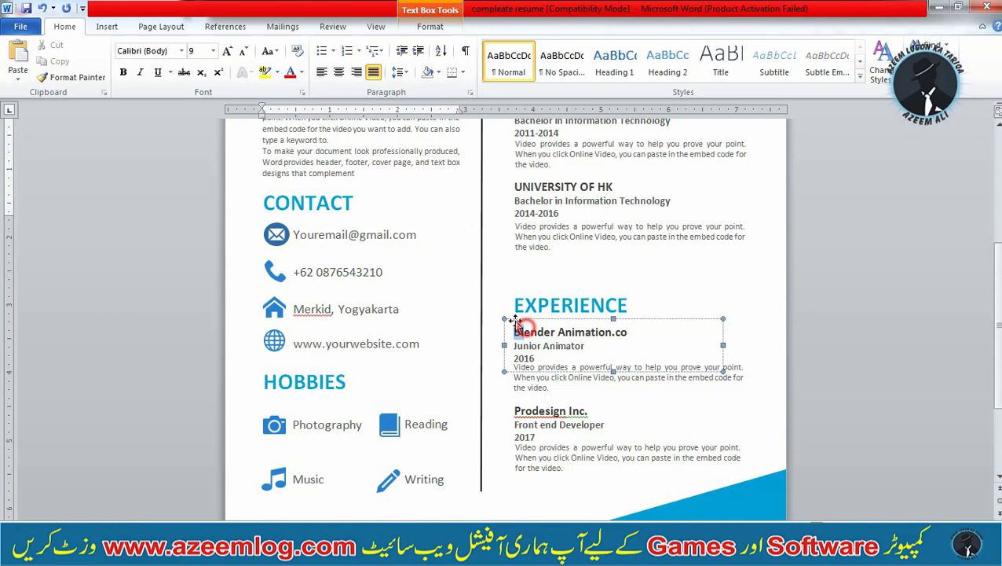
Inspect the e-mail, phone, address and website text boxes in the Contact section.
{"action": "left_click", "coordinate": [296, 236]}
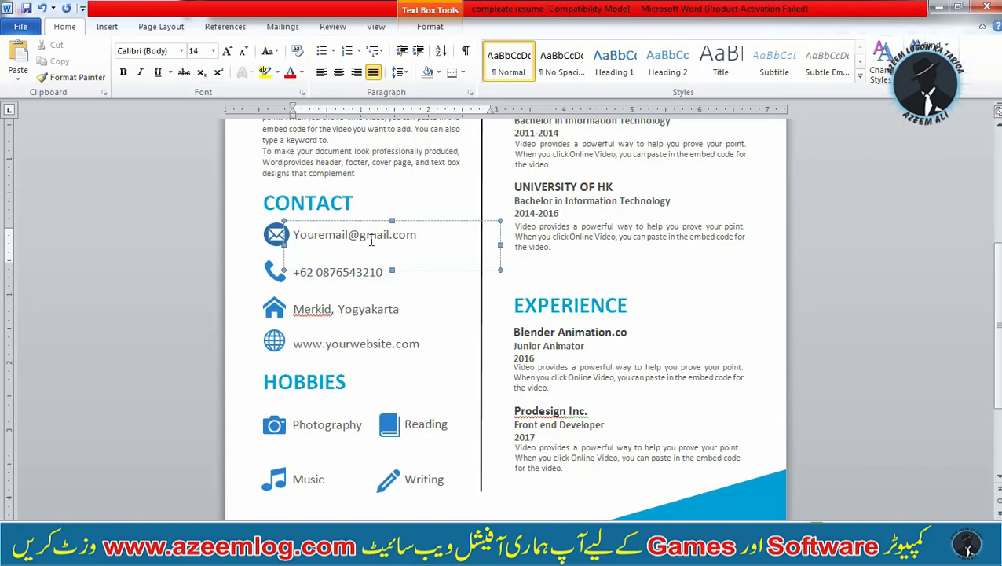
{"action": "left_click", "coordinate": [363, 284]}
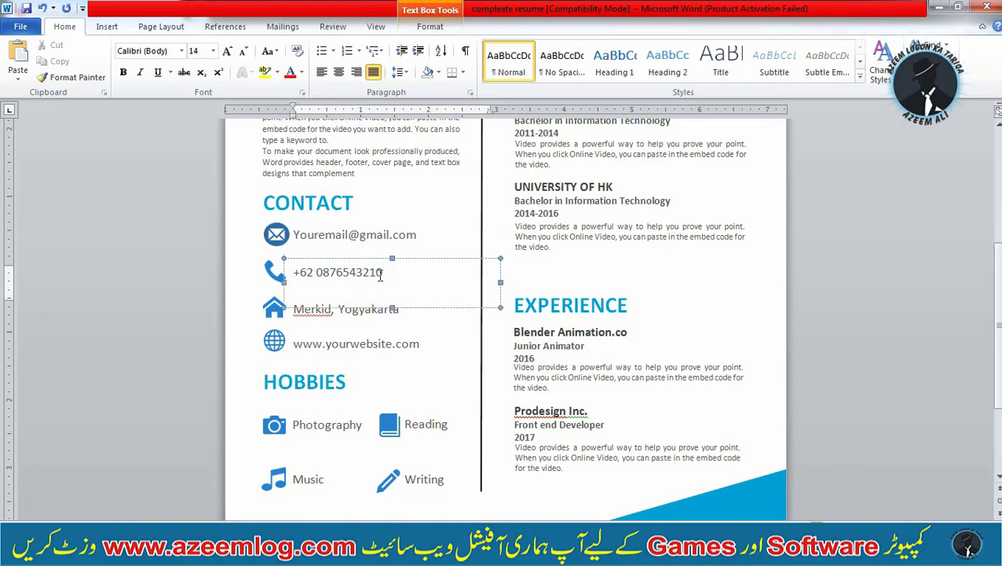
{"action": "left_click", "coordinate": [354, 341]}
{"action": "left_click_drag", "start_coordinate": [395, 311], "coordinate": [310, 309]}
{"action": "left_click", "coordinate": [309, 308]}
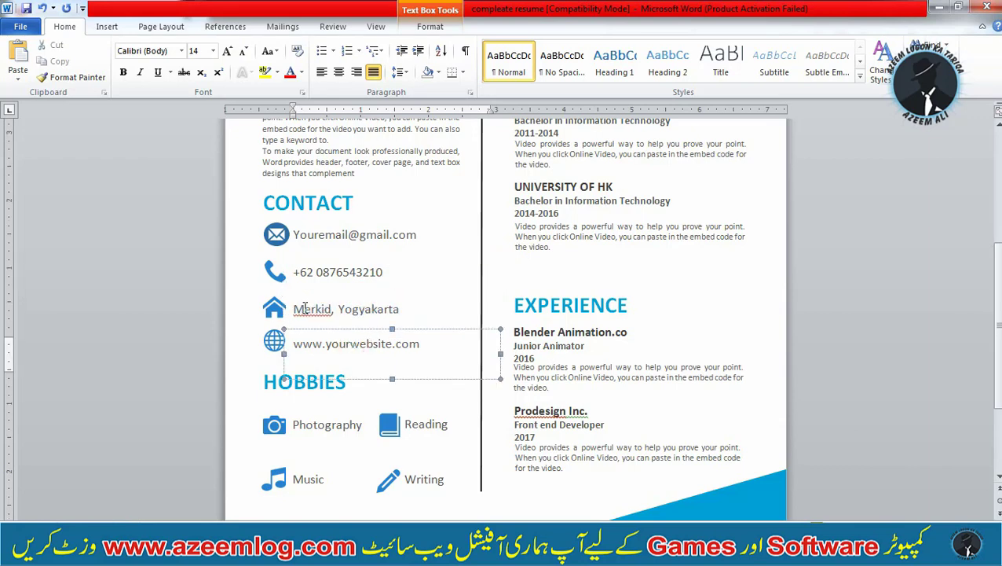
{"action": "left_click", "coordinate": [365, 309]}
{"action": "left_click", "coordinate": [366, 343]}
{"action": "left_click_drag", "start_coordinate": [359, 308], "coordinate": [353, 309]}
{"action": "left_click_drag", "start_coordinate": [306, 343], "coordinate": [399, 346]}
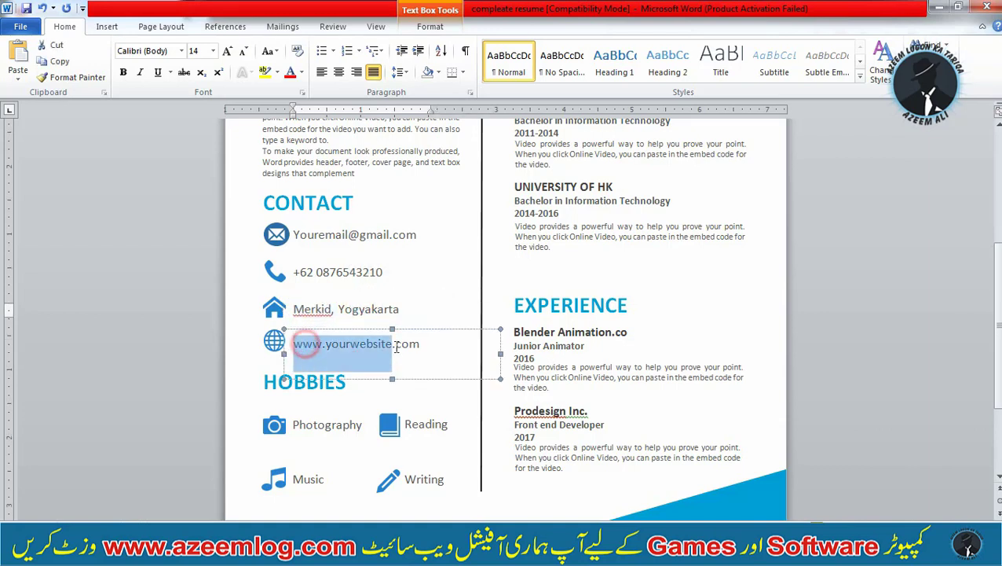
{"action": "left_click", "coordinate": [417, 290]}
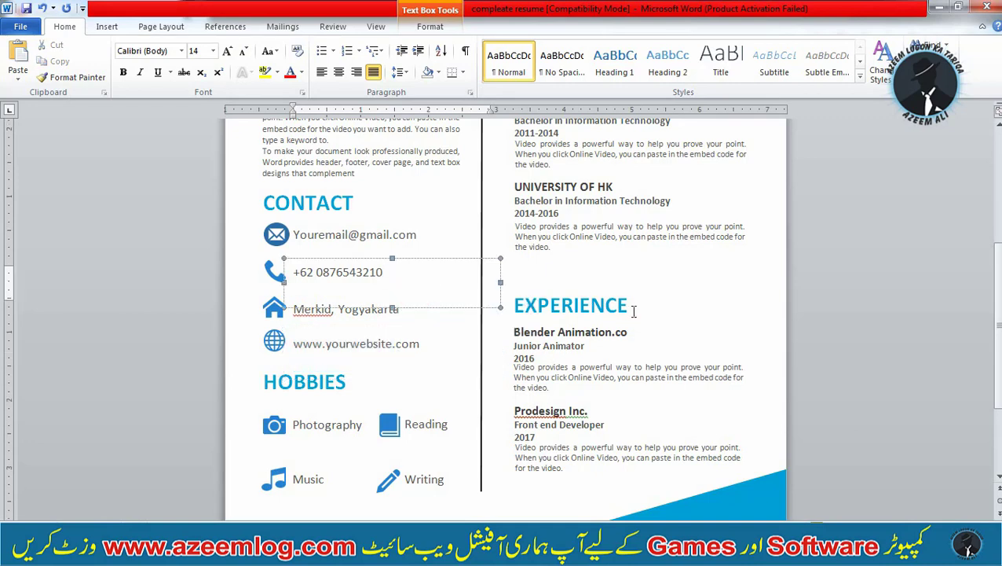
{"action": "left_click", "coordinate": [632, 308]}
{"action": "left_click", "coordinate": [413, 354]}
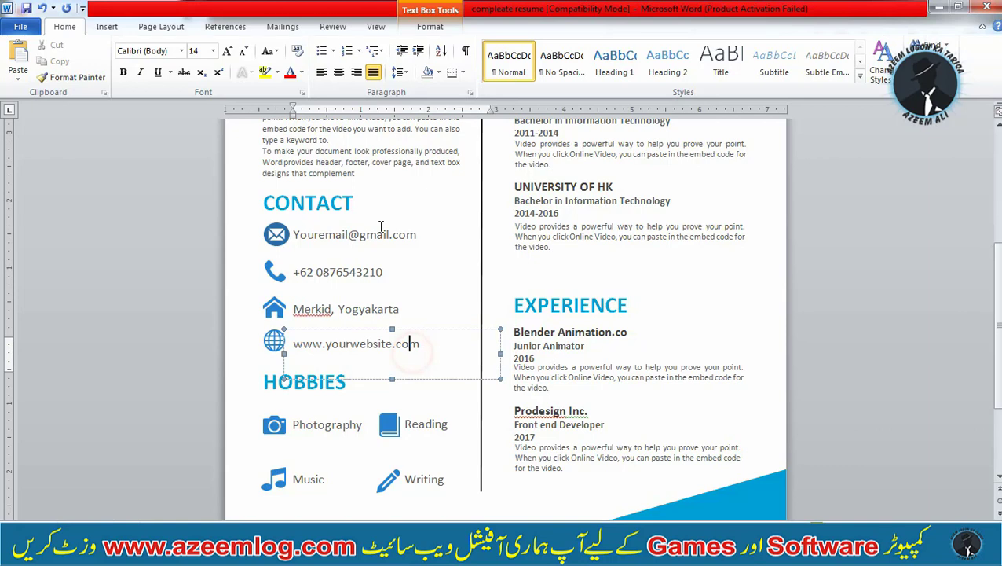
{"action": "left_click", "coordinate": [444, 351]}
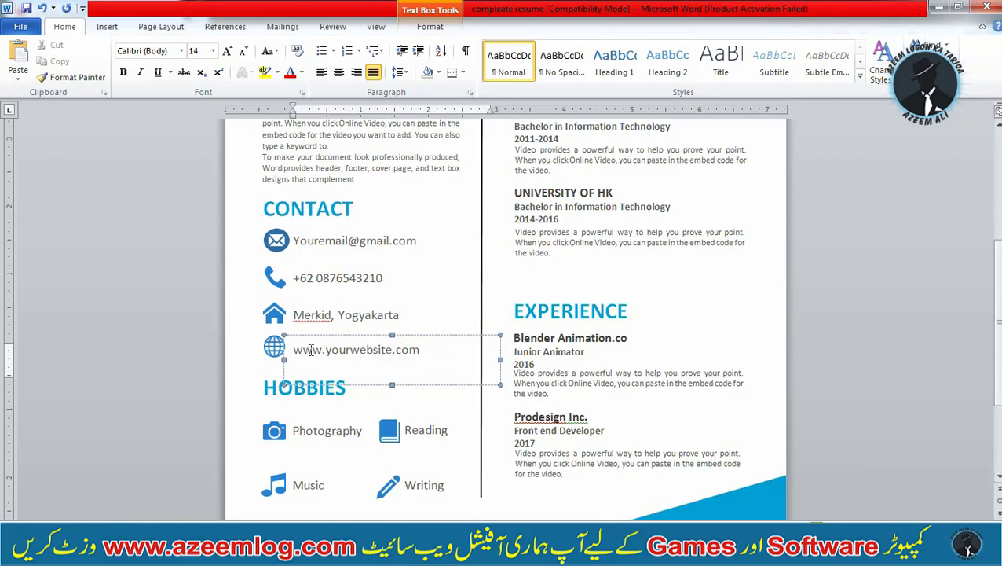
{"action": "left_click", "coordinate": [351, 351]}
{"action": "left_click", "coordinate": [687, 356]}
{"action": "scroll", "coordinate": [519, 323], "scroll_direction": "down", "scroll_amount": 1}
Delete the website address and its globe icon from the Contact section.
{"action": "left_click", "coordinate": [358, 292]}
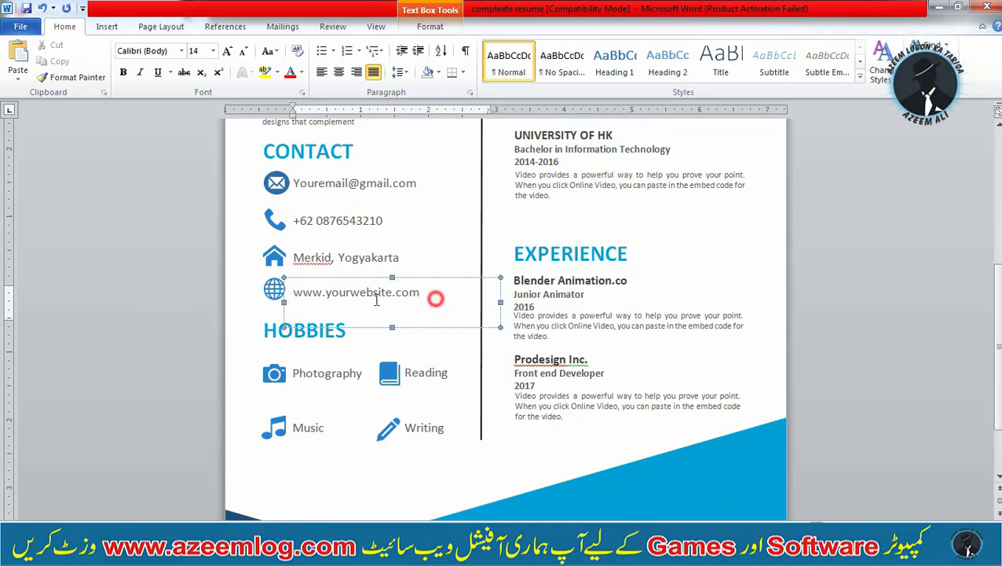
{"action": "left_click_drag", "start_coordinate": [434, 295], "coordinate": [287, 304]}
{"action": "key", "text": "Delete"}
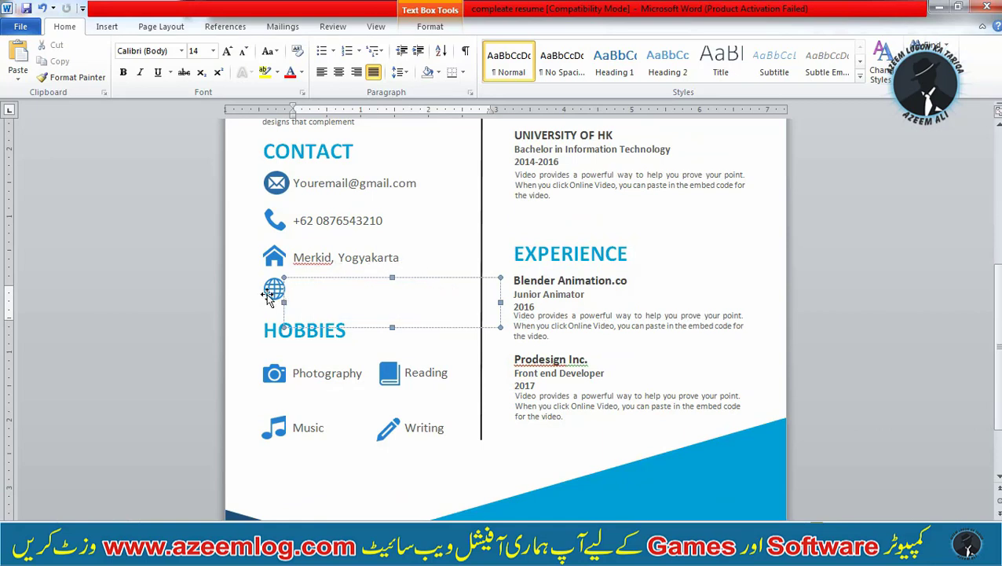
{"action": "left_click", "coordinate": [268, 294]}
{"action": "key", "text": "Delete"}
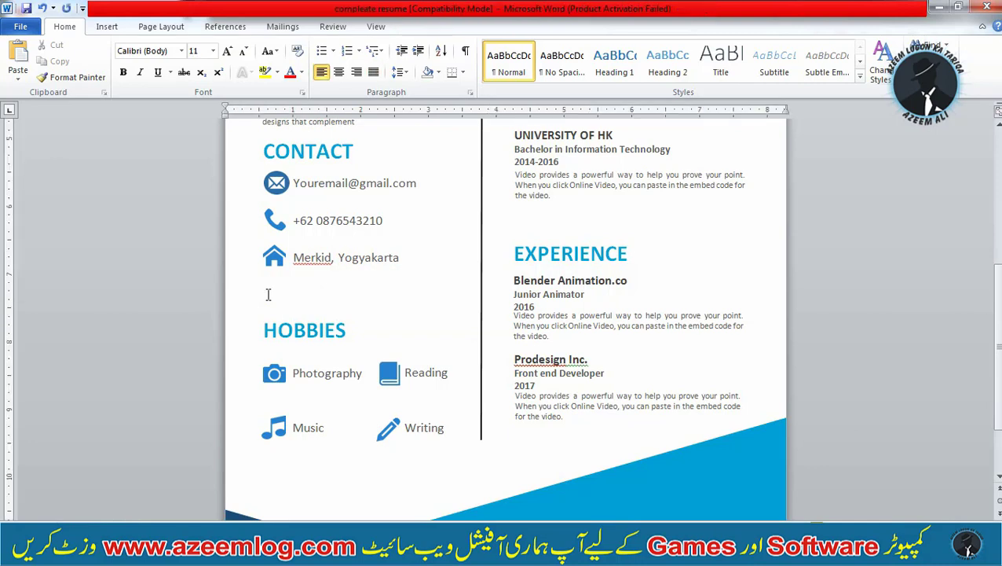
{"action": "left_click", "coordinate": [266, 293]}
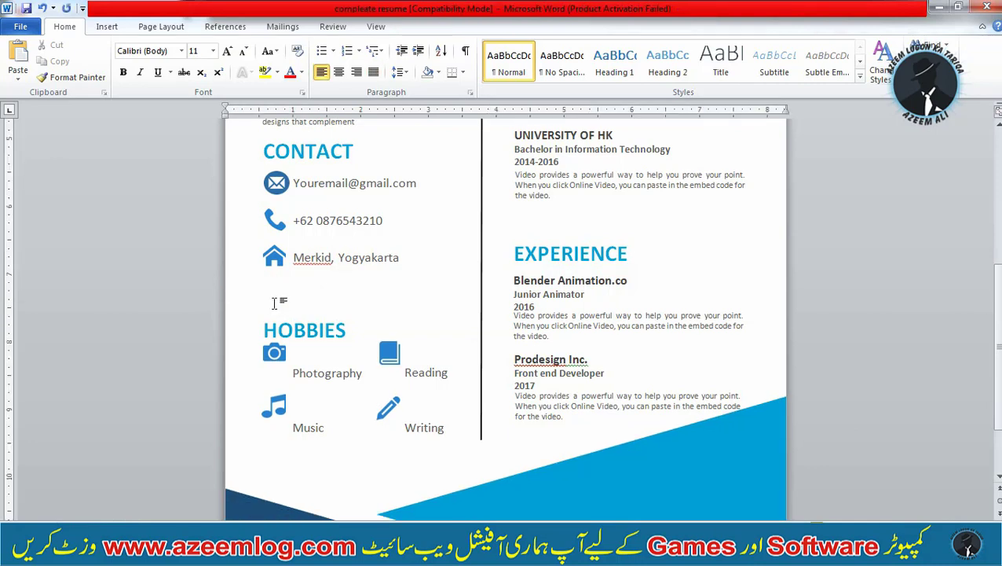
{"action": "left_click", "coordinate": [285, 298]}
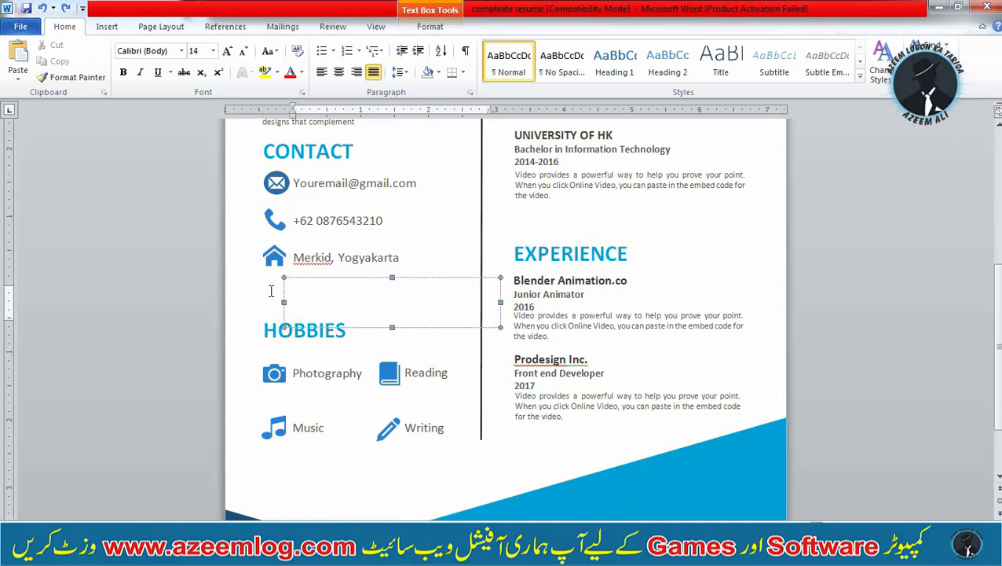
Undo the removal of the website address and its globe icon.
{"action": "key", "text": "ctrl+z"}
{"action": "key", "text": "ctrl+z"}
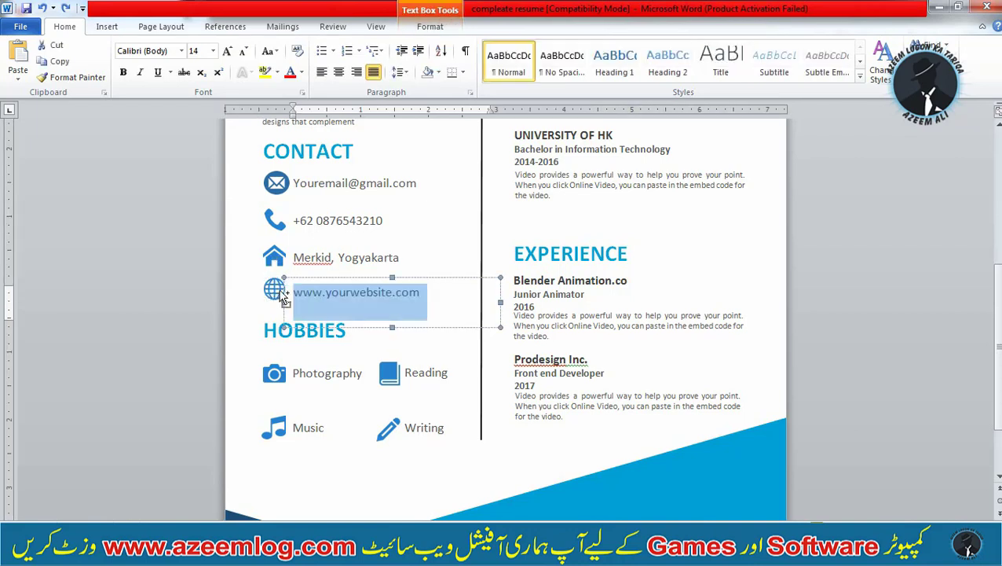
{"action": "left_click", "coordinate": [443, 317]}
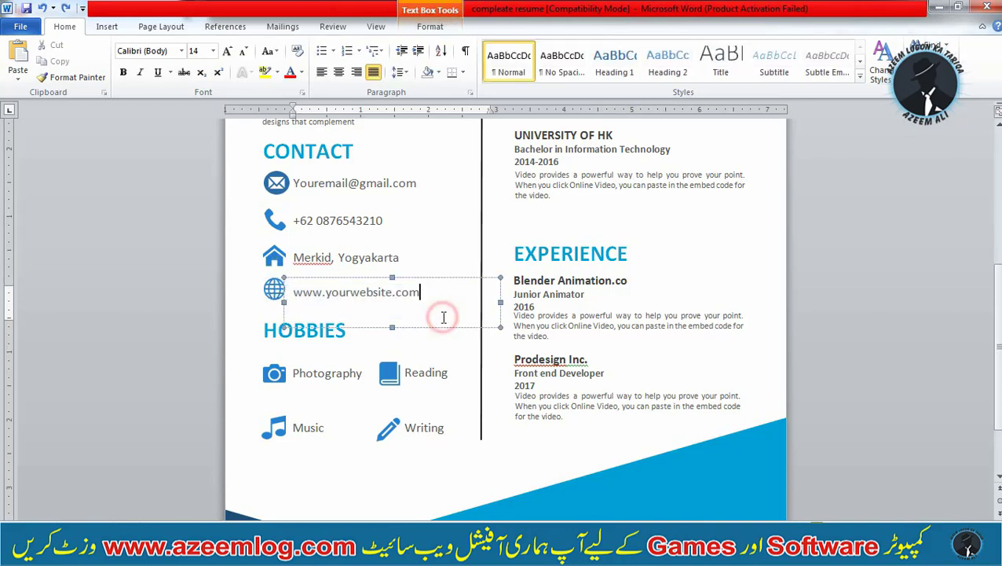
Inspect the Photography, Reading, Music and Writing text boxes in the Hobbies section.
{"action": "left_click", "coordinate": [321, 364]}
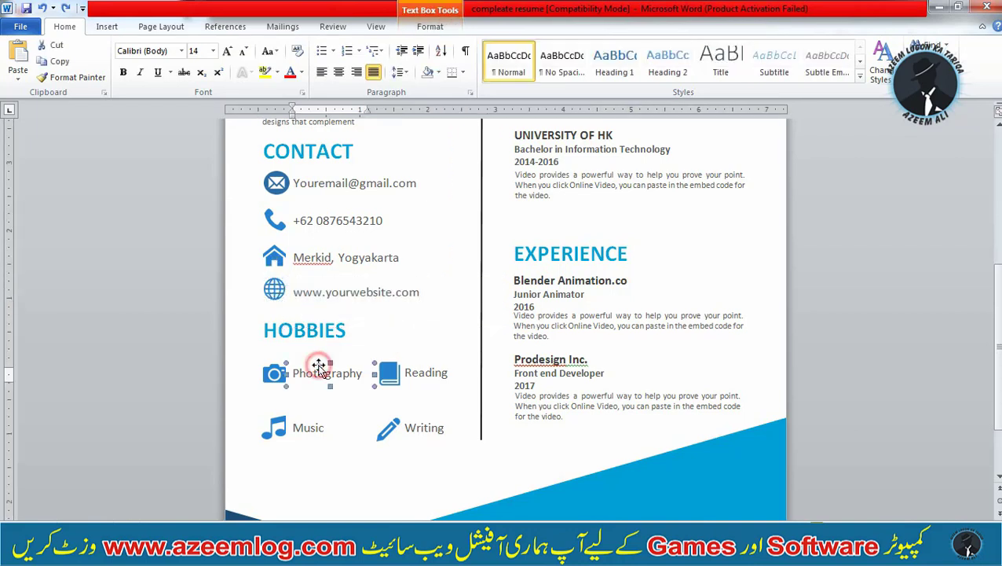
{"action": "left_click", "coordinate": [448, 374]}
{"action": "mouse_move", "coordinate": [448, 374]}
{"action": "left_mouse_down"}
{"action": "mouse_move", "coordinate": [399, 374]}
{"action": "mouse_move", "coordinate": [434, 376]}
{"action": "left_mouse_up"}
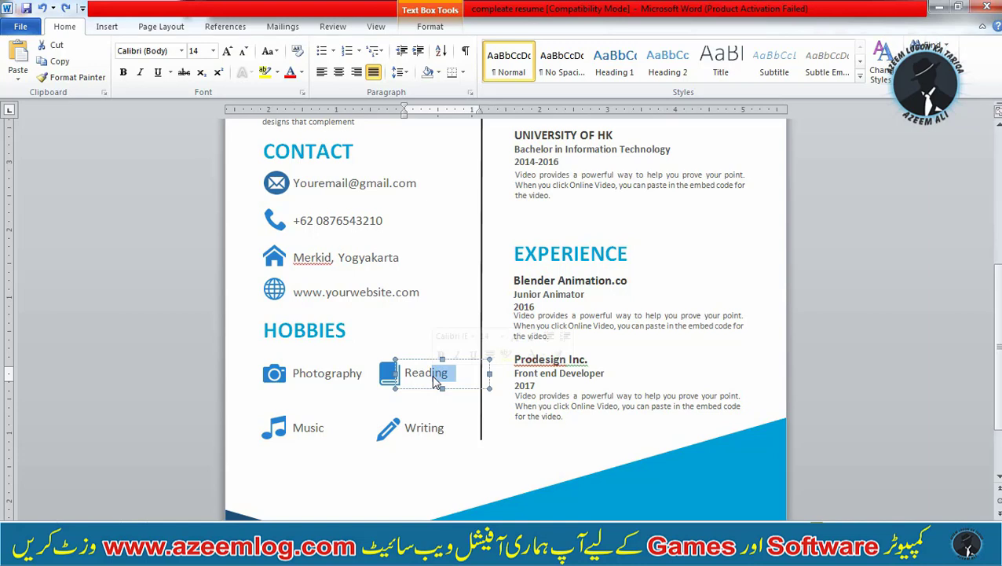
{"action": "left_click", "coordinate": [585, 367]}
{"action": "left_click", "coordinate": [317, 374]}
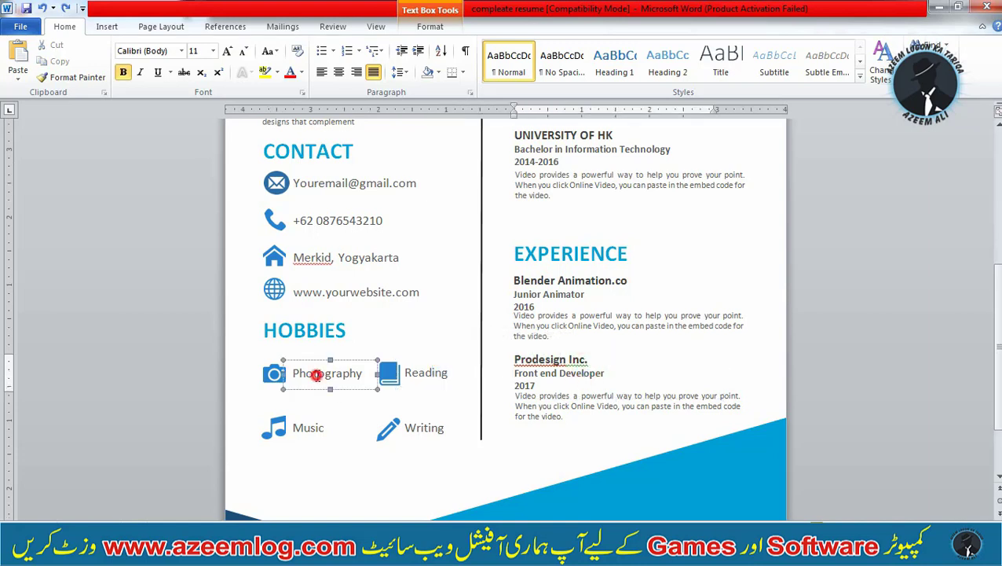
{"action": "left_click", "coordinate": [315, 430]}
{"action": "left_click", "coordinate": [432, 419]}
{"action": "left_click", "coordinate": [431, 360]}
{"action": "left_click", "coordinate": [339, 383]}
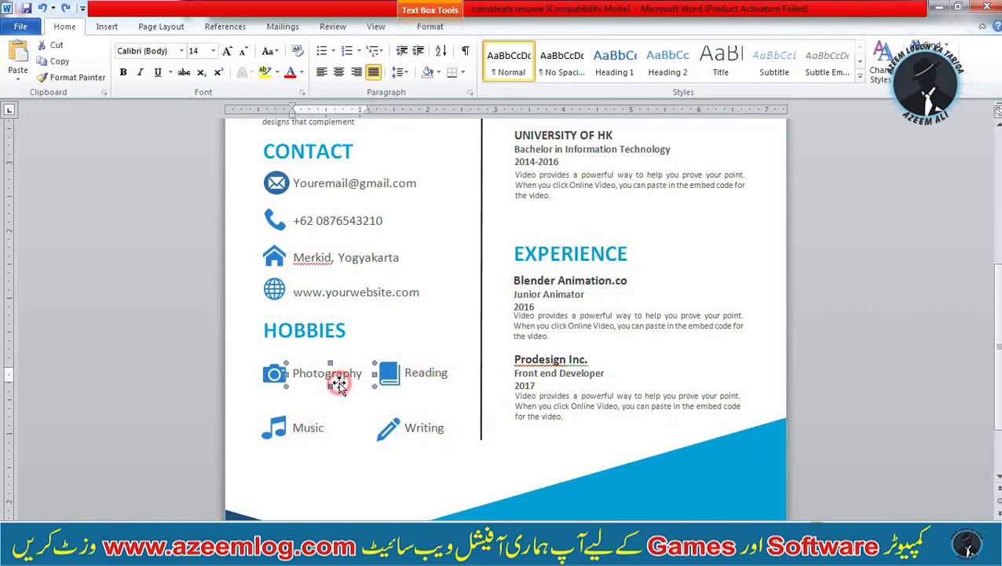
{"action": "left_click", "coordinate": [572, 358]}
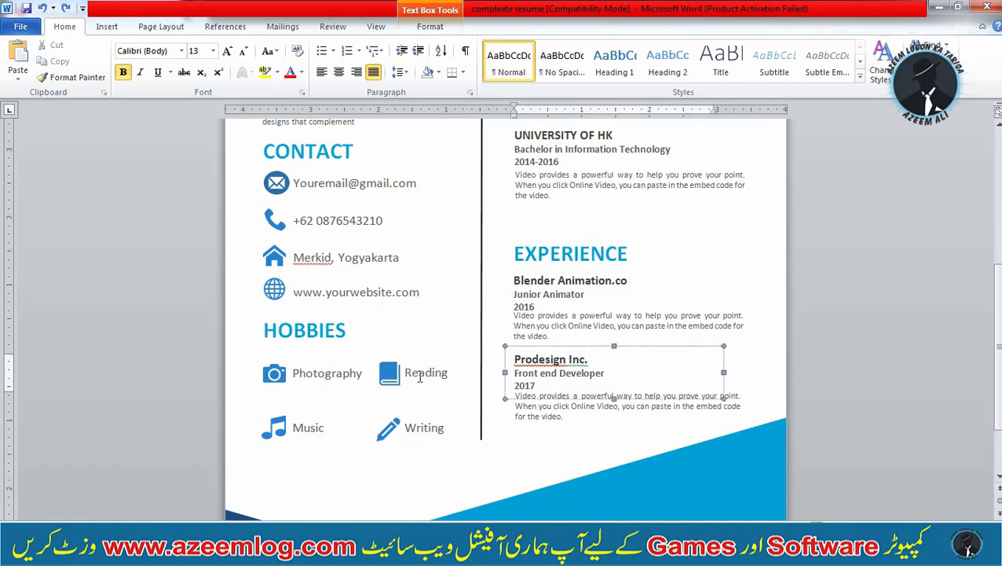
{"action": "left_click", "coordinate": [417, 374]}
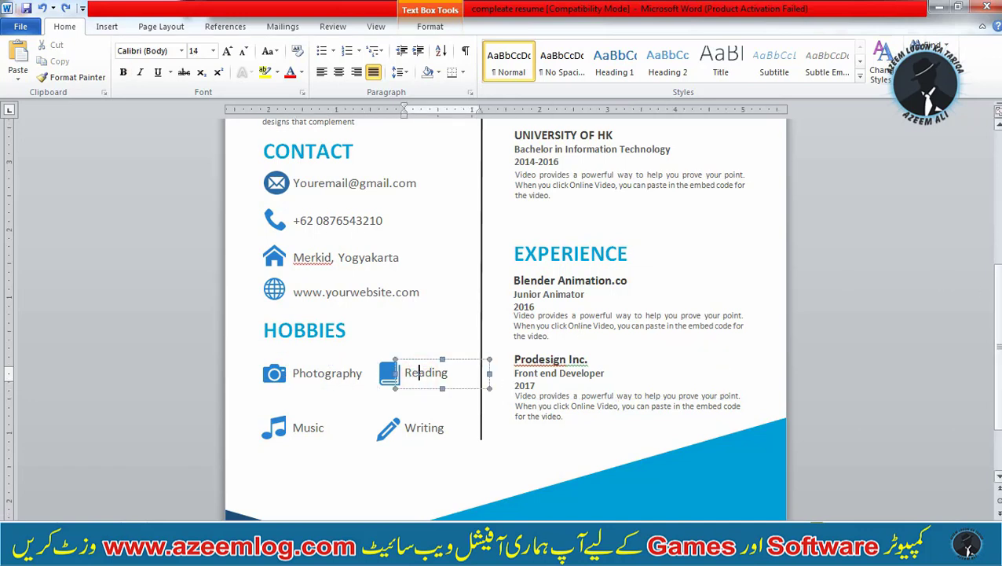
Examine the first Education entry's university name, degree, years and description text.
{"action": "scroll", "coordinate": [503, 314], "scroll_direction": "up", "scroll_amount": 5}
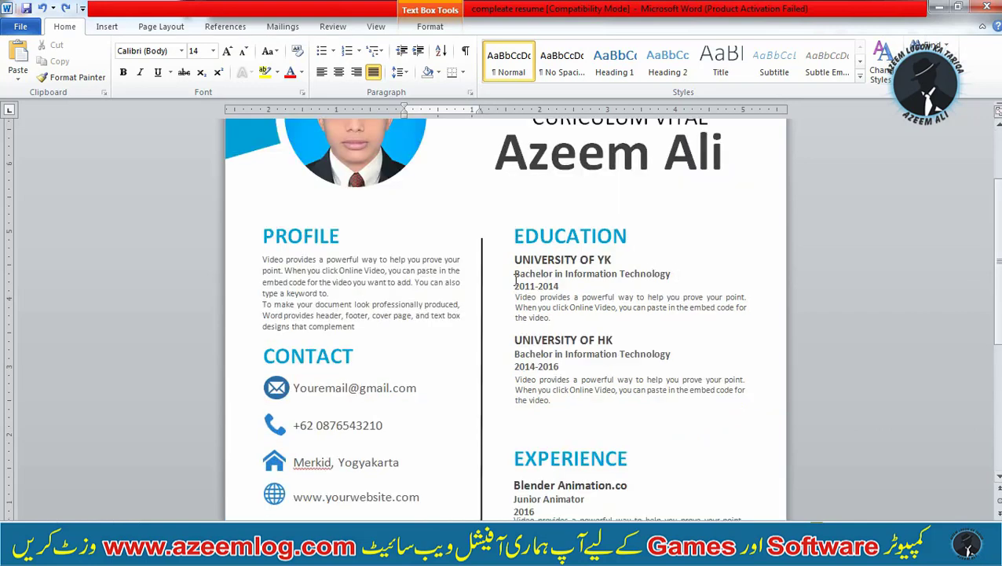
{"action": "left_click_drag", "start_coordinate": [517, 260], "coordinate": [622, 266]}
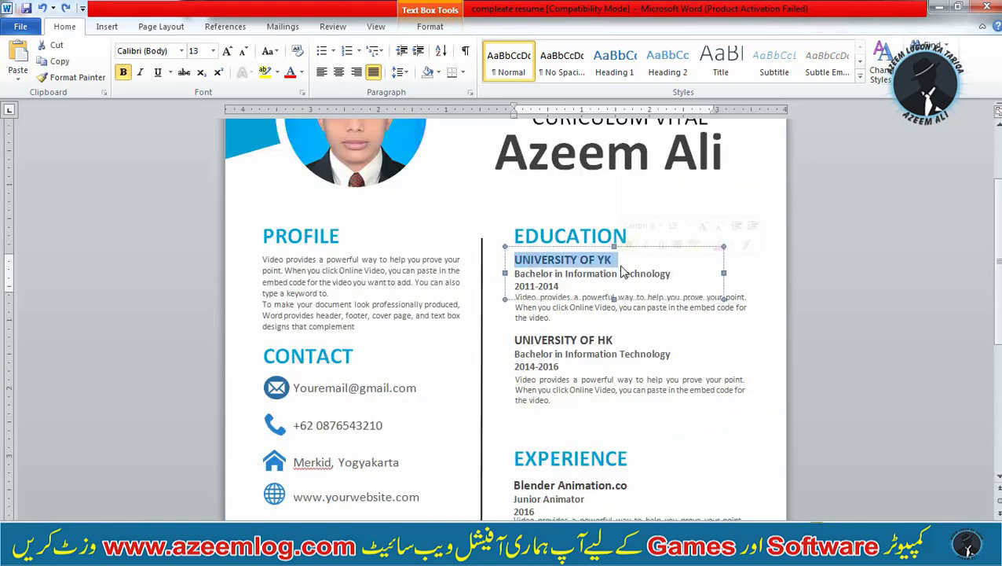
{"action": "left_click", "coordinate": [621, 262]}
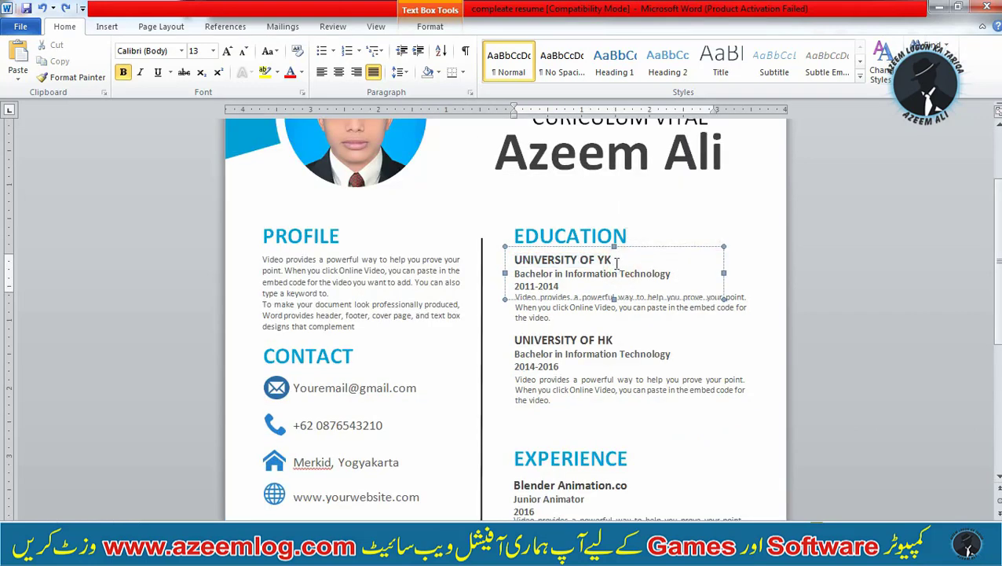
{"action": "mouse_move", "coordinate": [613, 260]}
{"action": "left_mouse_down"}
{"action": "mouse_move", "coordinate": [514, 260]}
{"action": "mouse_move", "coordinate": [613, 258]}
{"action": "left_mouse_up"}
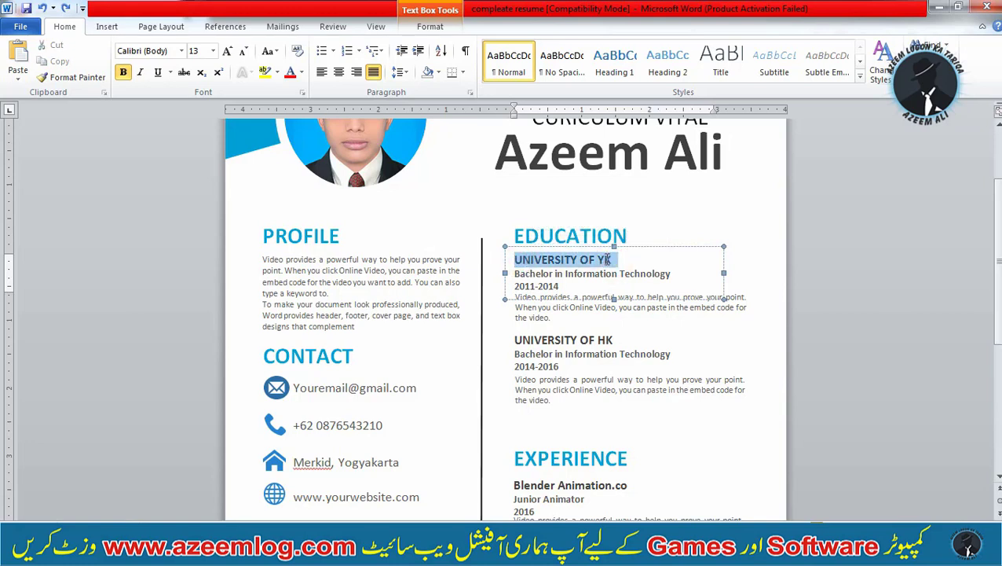
{"action": "left_click_drag", "start_coordinate": [516, 273], "coordinate": [562, 291]}
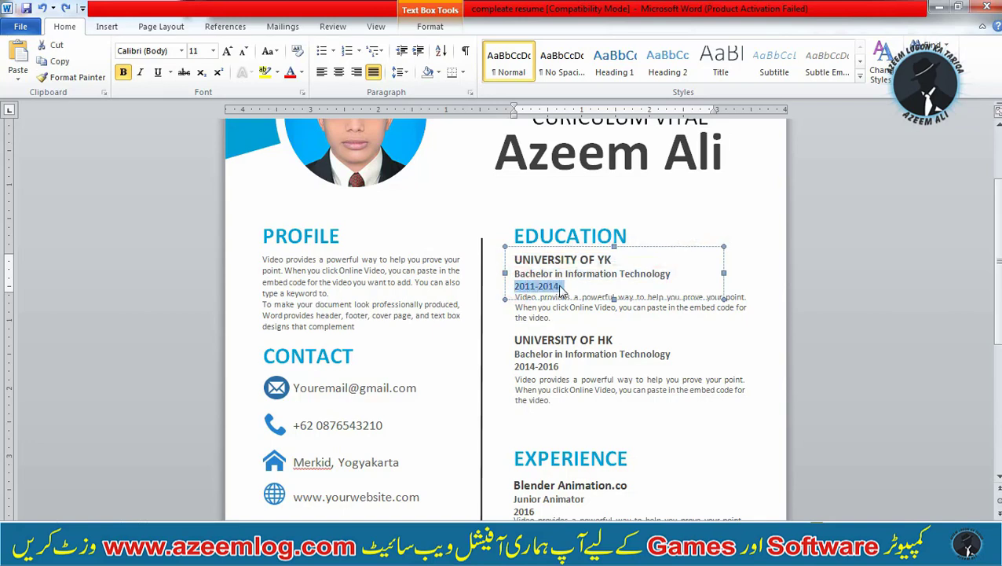
{"action": "left_click", "coordinate": [532, 318]}
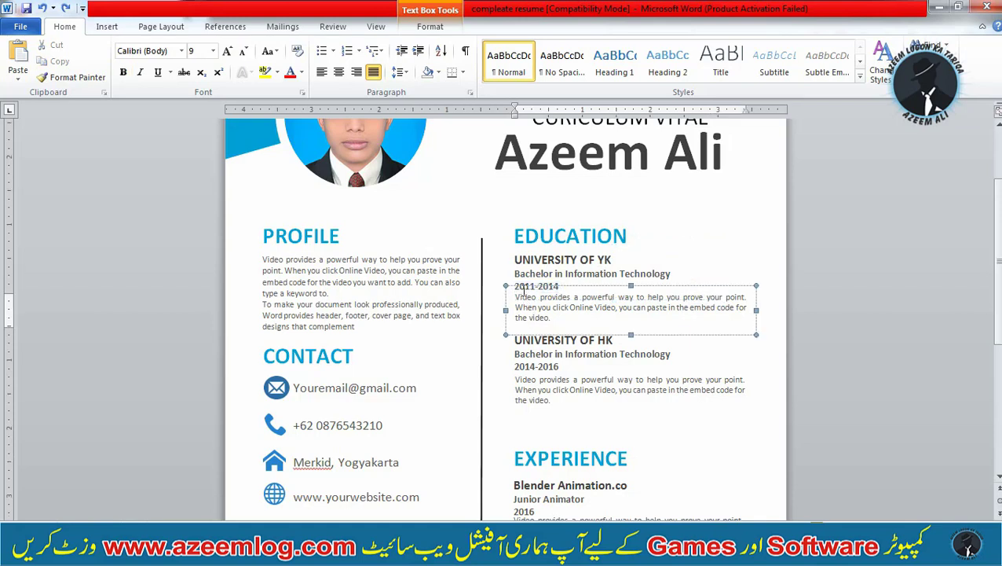
{"action": "left_click", "coordinate": [521, 272]}
{"action": "left_click", "coordinate": [539, 316]}
{"action": "left_click", "coordinate": [517, 275]}
{"action": "triple_click", "coordinate": [517, 286]}
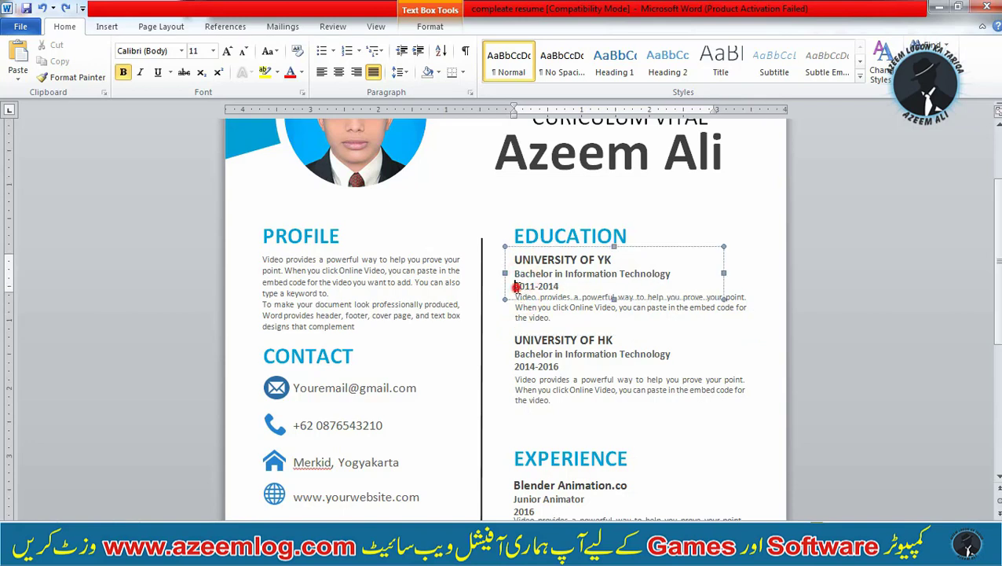
{"action": "left_click", "coordinate": [539, 316]}
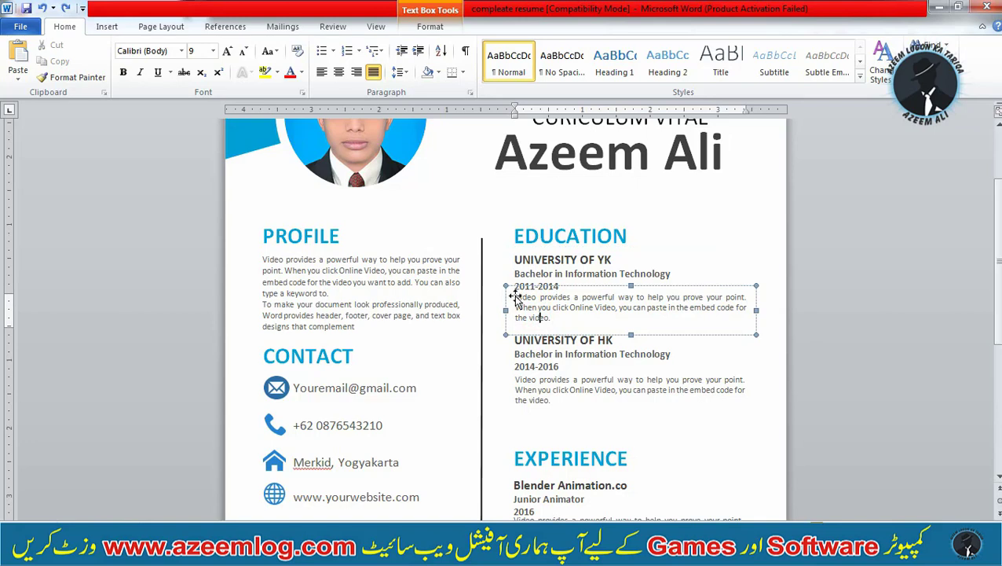
{"action": "mouse_move", "coordinate": [516, 297]}
{"action": "left_mouse_down"}
{"action": "mouse_move", "coordinate": [522, 311]}
{"action": "mouse_move", "coordinate": [563, 316]}
{"action": "mouse_move", "coordinate": [515, 294]}
{"action": "left_mouse_up"}
{"action": "left_click", "coordinate": [559, 318]}
{"action": "scroll", "coordinate": [601, 367], "scroll_direction": "down", "scroll_amount": 1}
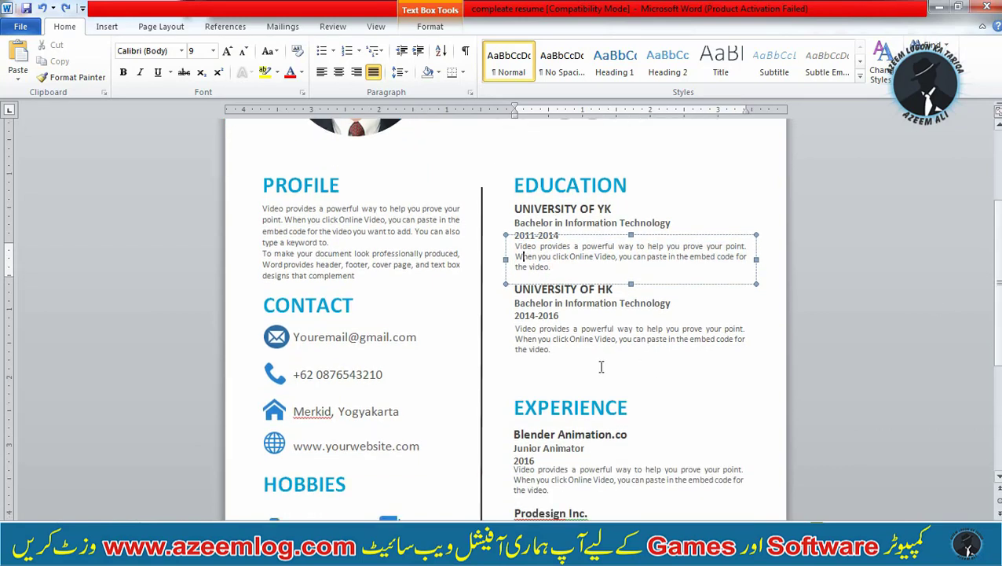
Examine the second Education entry's university name, degree, years and description text.
{"action": "left_click", "coordinate": [585, 289]}
{"action": "left_click_drag", "start_coordinate": [621, 288], "coordinate": [560, 318]}
{"action": "left_click", "coordinate": [543, 304]}
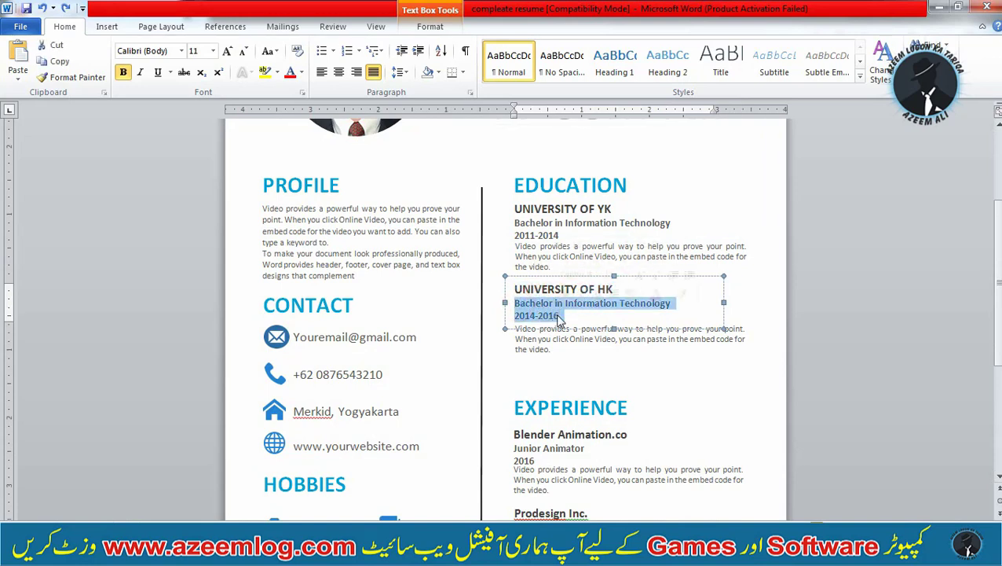
{"action": "triple_click", "coordinate": [560, 318]}
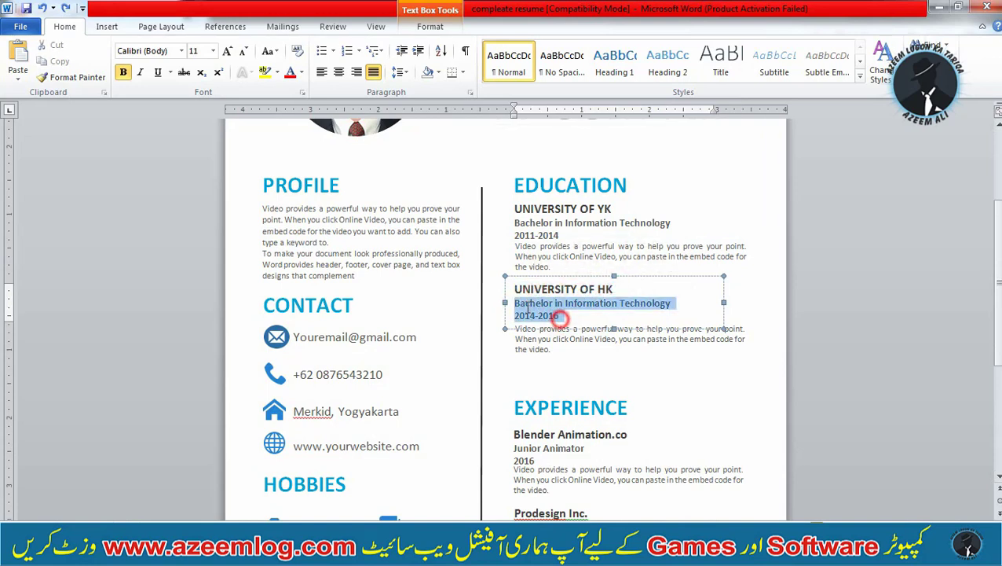
{"action": "left_click", "coordinate": [525, 311]}
{"action": "left_click", "coordinate": [655, 350]}
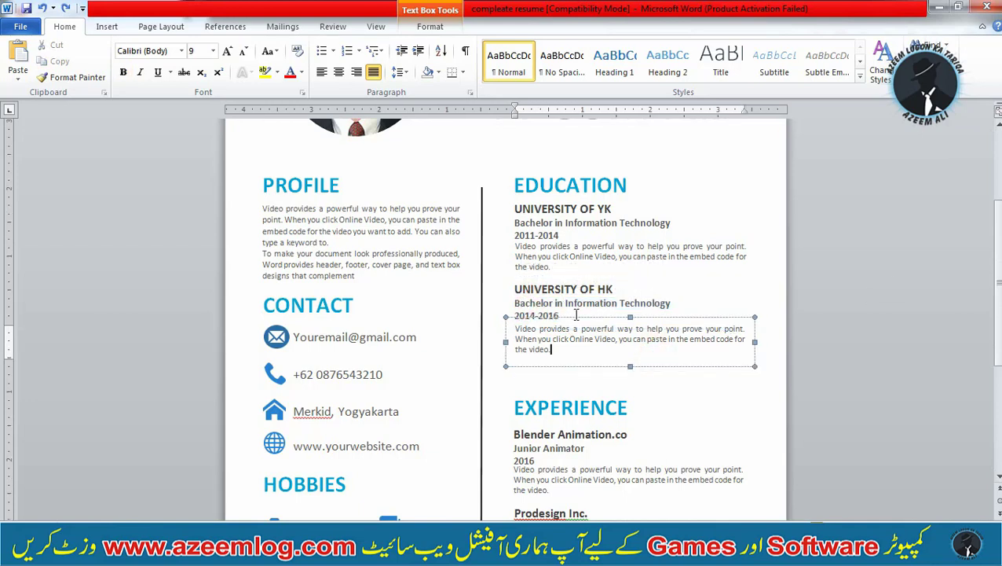
{"action": "scroll", "coordinate": [576, 314], "scroll_direction": "down", "scroll_amount": 1}
{"action": "left_click_drag", "start_coordinate": [577, 319], "coordinate": [530, 297]}
{"action": "key", "text": "ctrl+z"}
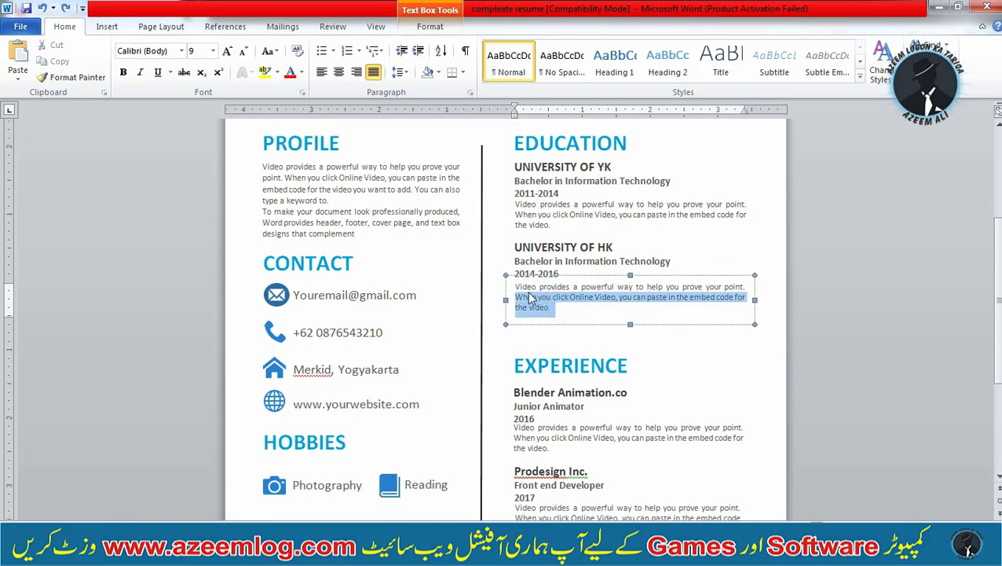
{"action": "left_click", "coordinate": [541, 298]}
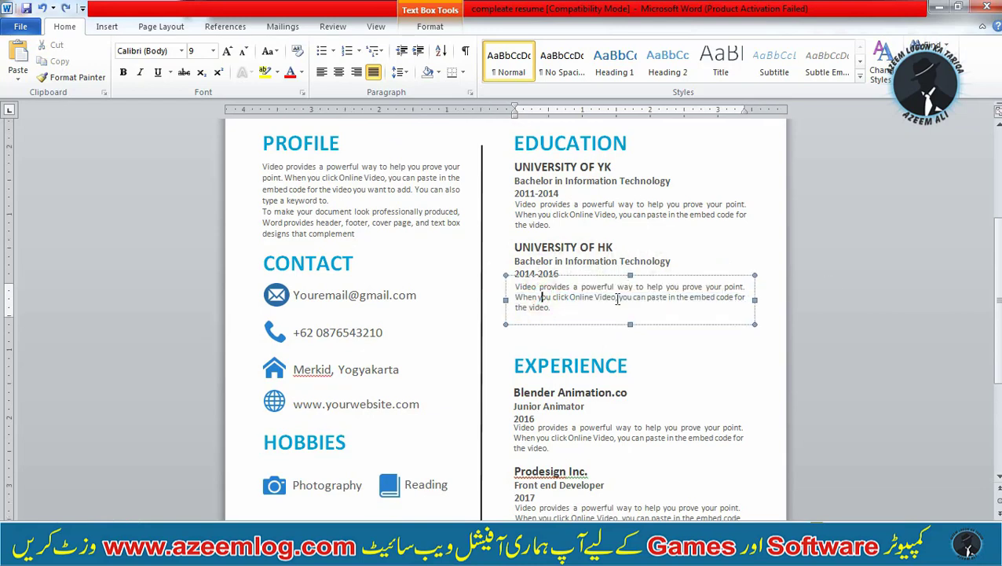
{"action": "left_click", "coordinate": [656, 299]}
Examine the Experience heading and the Blender Animation.co entry's company name, job title, year and description text.
{"action": "scroll", "coordinate": [659, 300], "scroll_direction": "down", "scroll_amount": 3}
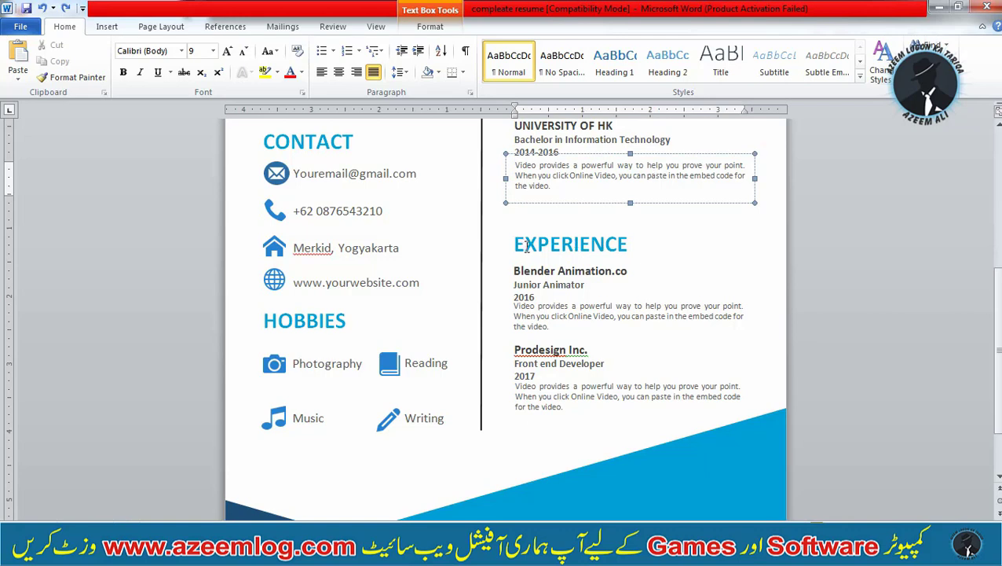
{"action": "left_click_drag", "start_coordinate": [516, 245], "coordinate": [627, 244]}
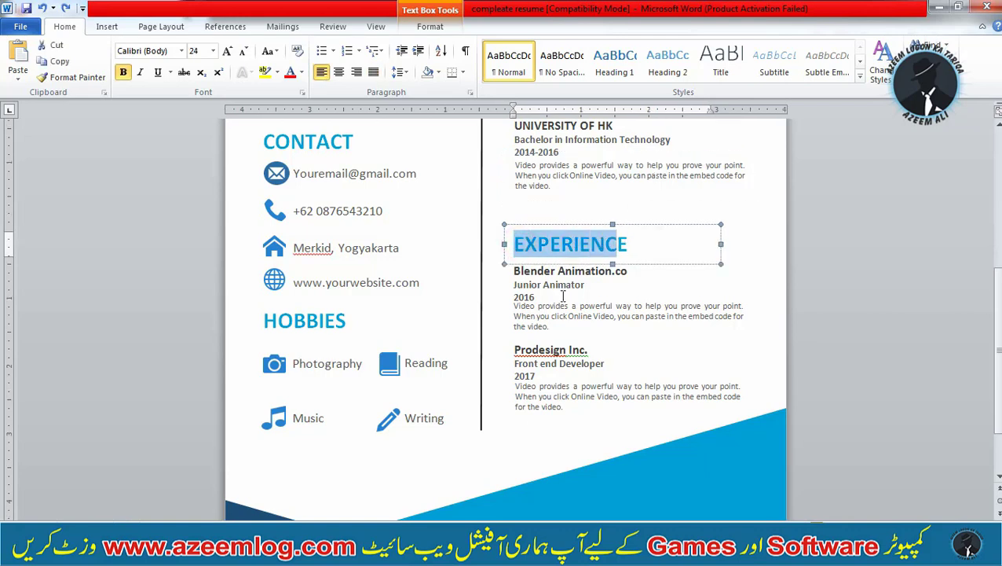
{"action": "left_click", "coordinate": [562, 296]}
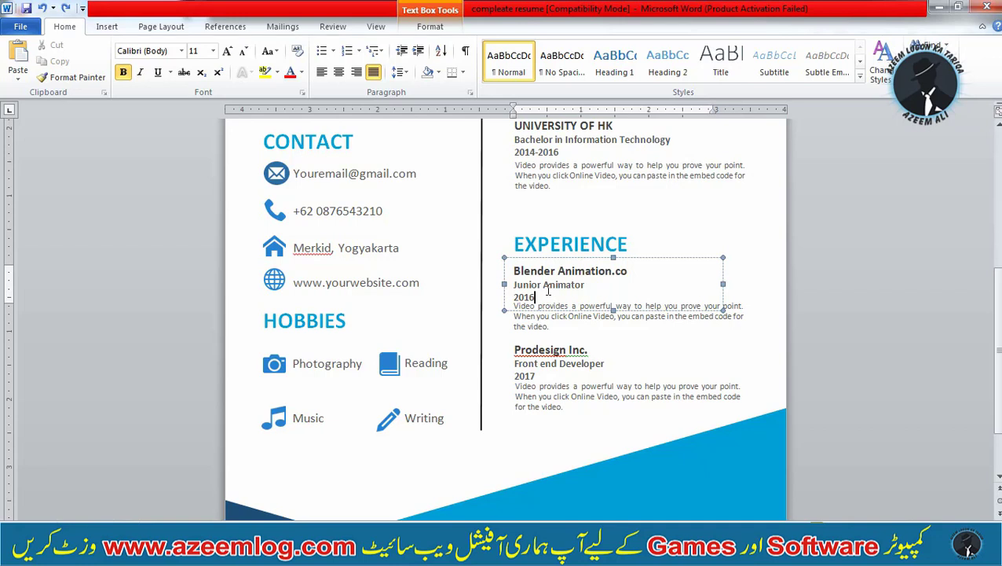
{"action": "left_click", "coordinate": [550, 327]}
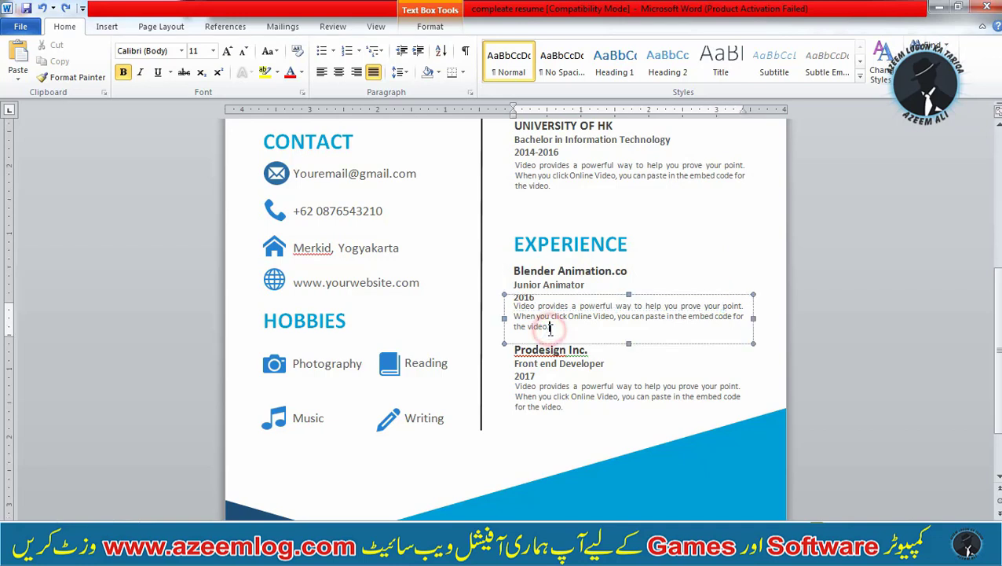
{"action": "left_click_drag", "start_coordinate": [516, 270], "coordinate": [590, 287]}
{"action": "left_click", "coordinate": [516, 286]}
{"action": "left_click", "coordinate": [510, 297]}
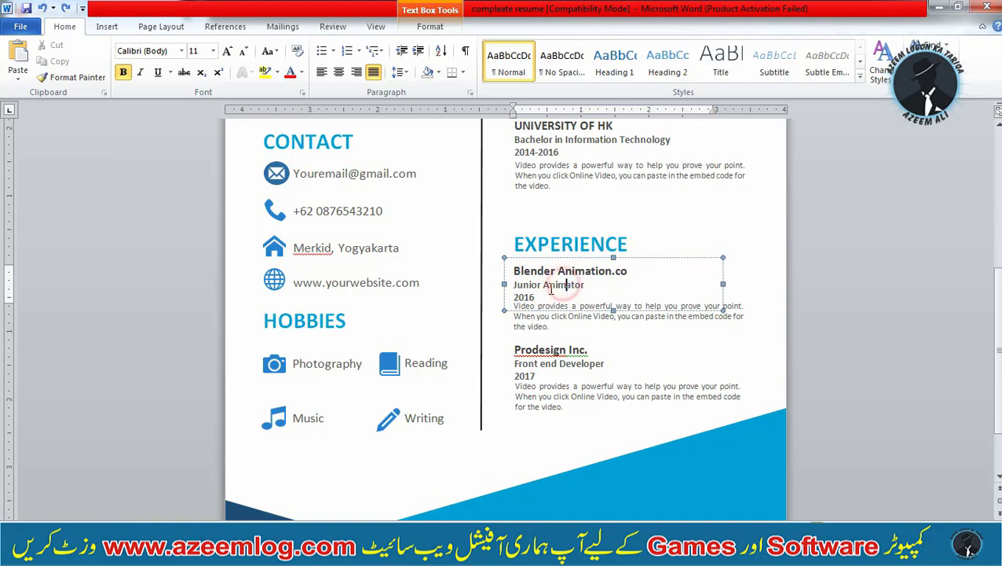
{"action": "left_click_drag", "start_coordinate": [536, 297], "coordinate": [514, 297]}
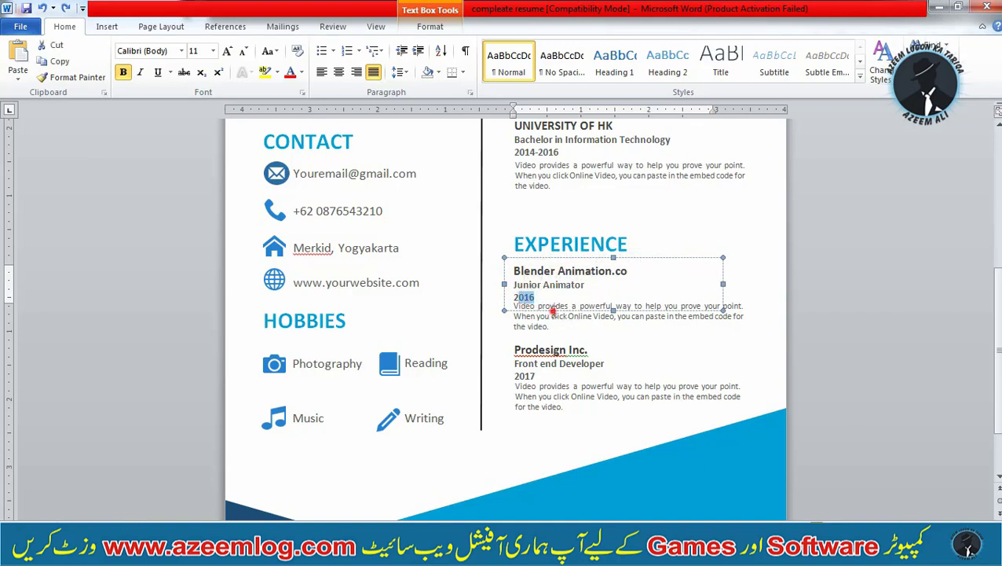
{"action": "left_click", "coordinate": [552, 312]}
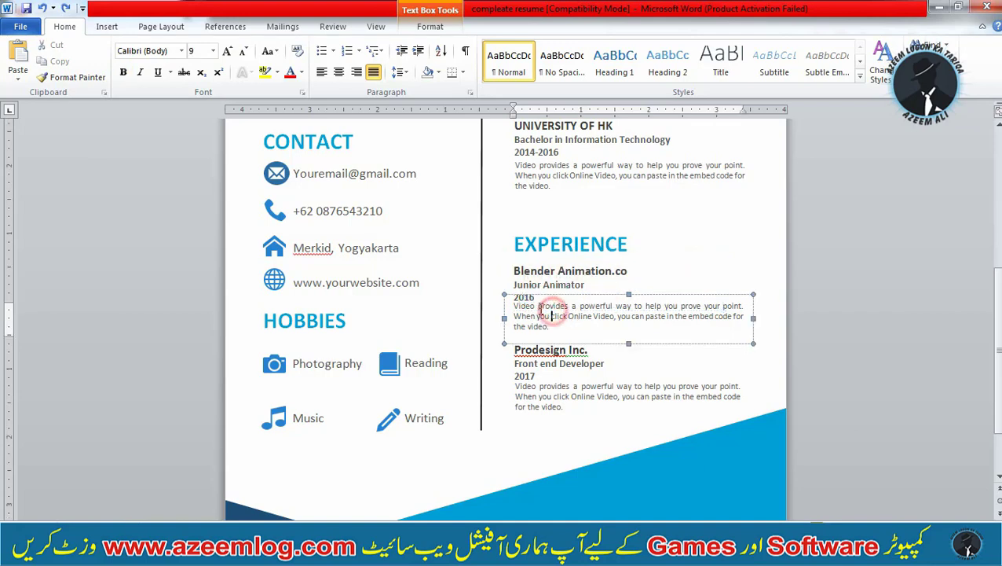
{"action": "left_click_drag", "start_coordinate": [514, 316], "coordinate": [548, 358]}
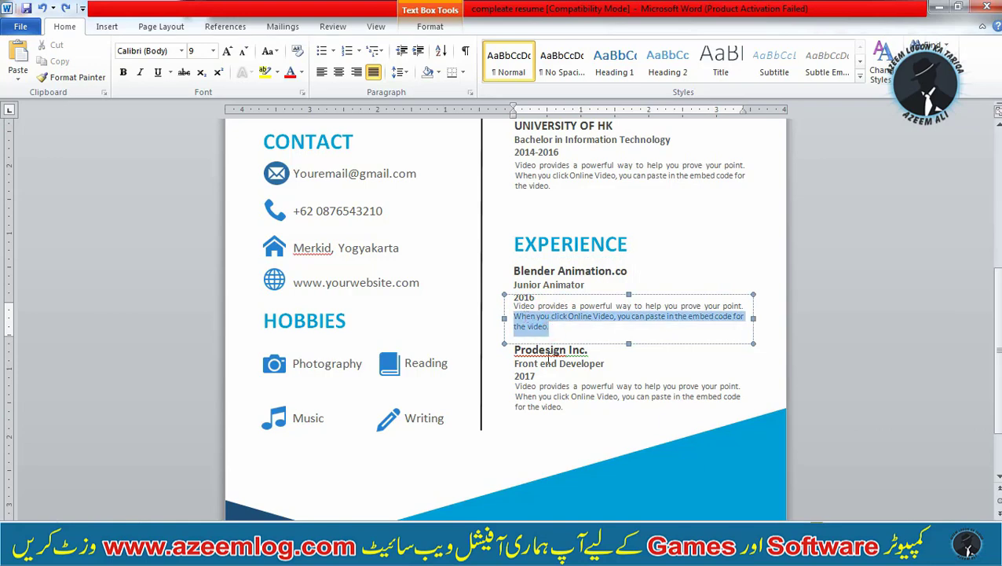
{"action": "triple_click", "coordinate": [549, 326]}
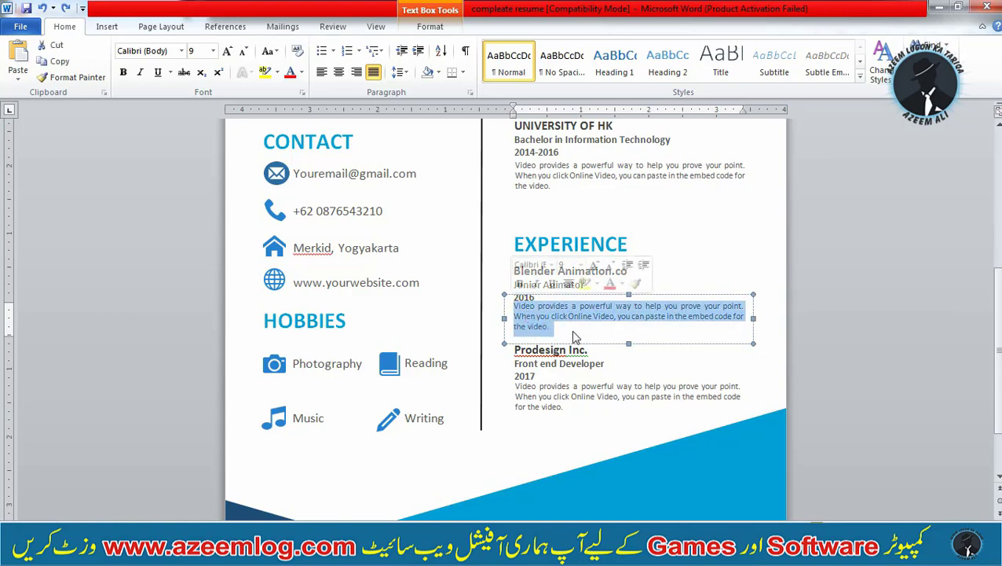
{"action": "left_click", "coordinate": [532, 316]}
Examine the Prodesign Inc. entry's job title and description text in the Experience section.
{"action": "left_click", "coordinate": [533, 358]}
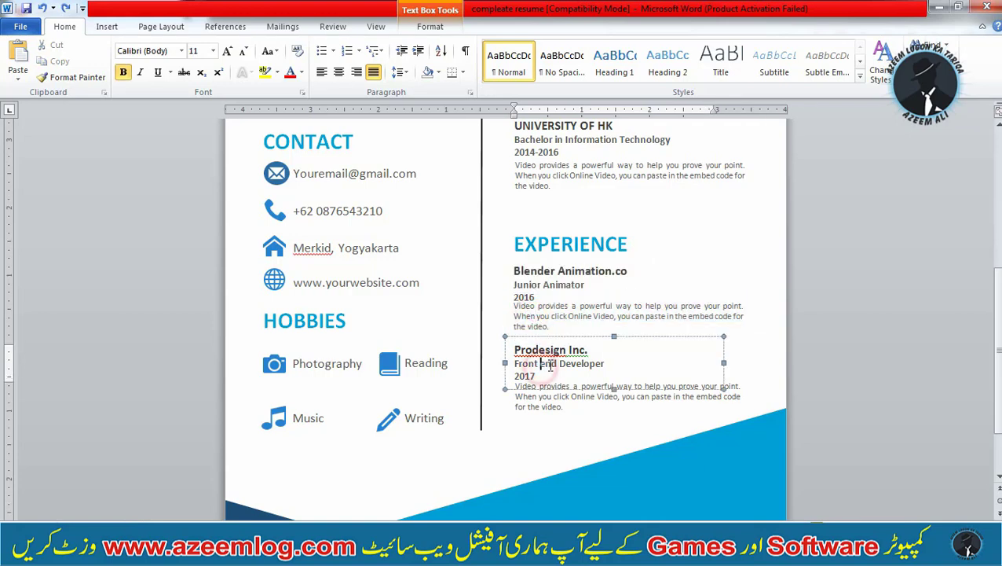
{"action": "triple_click", "coordinate": [565, 407]}
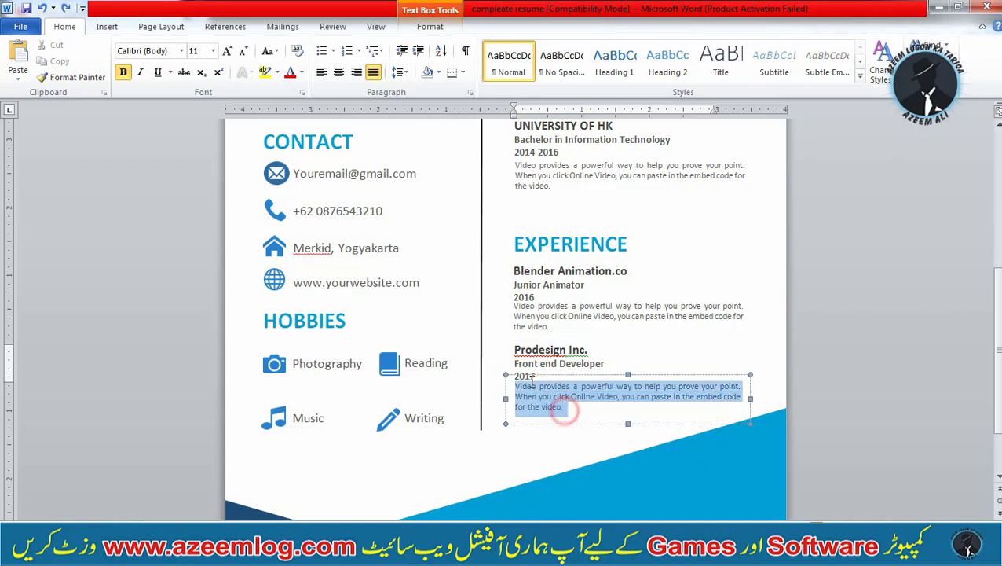
{"action": "left_click", "coordinate": [577, 363]}
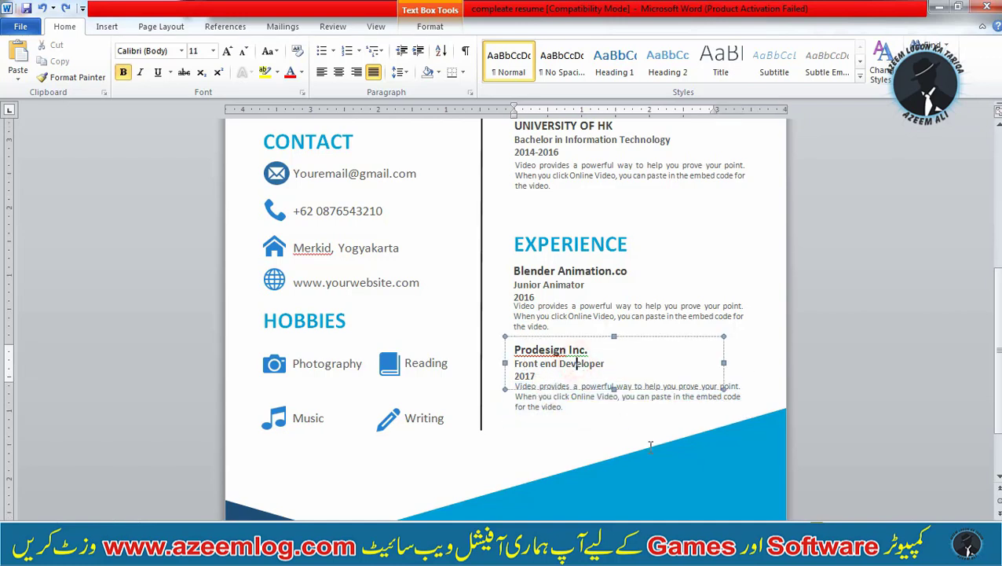
Review the overall resume layout, checking the name heading text box and the first Education entry's text box.
{"action": "scroll", "coordinate": [651, 445], "scroll_direction": "down", "scroll_amount": 2}
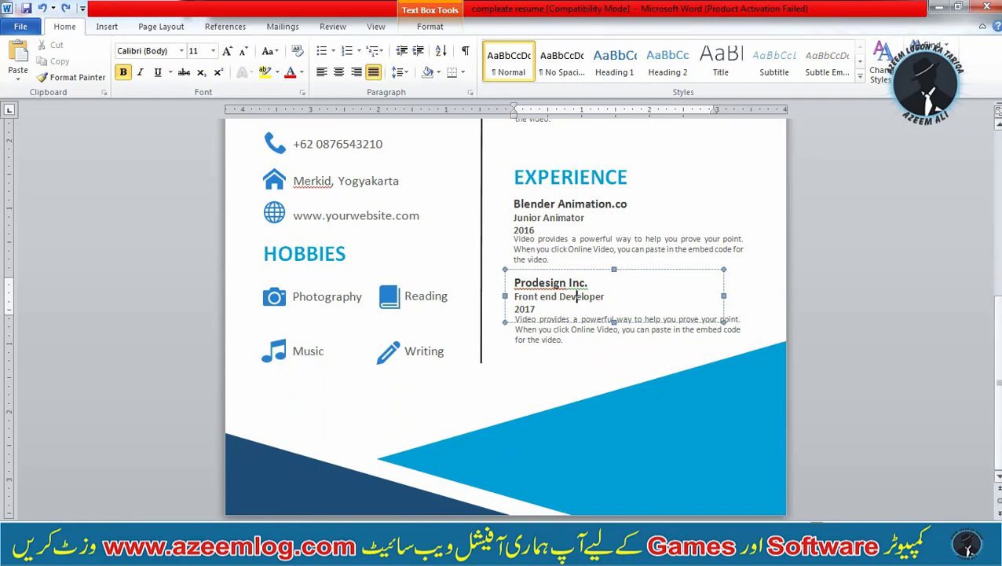
{"action": "scroll", "coordinate": [505, 318], "scroll_direction": "up", "scroll_amount": 8}
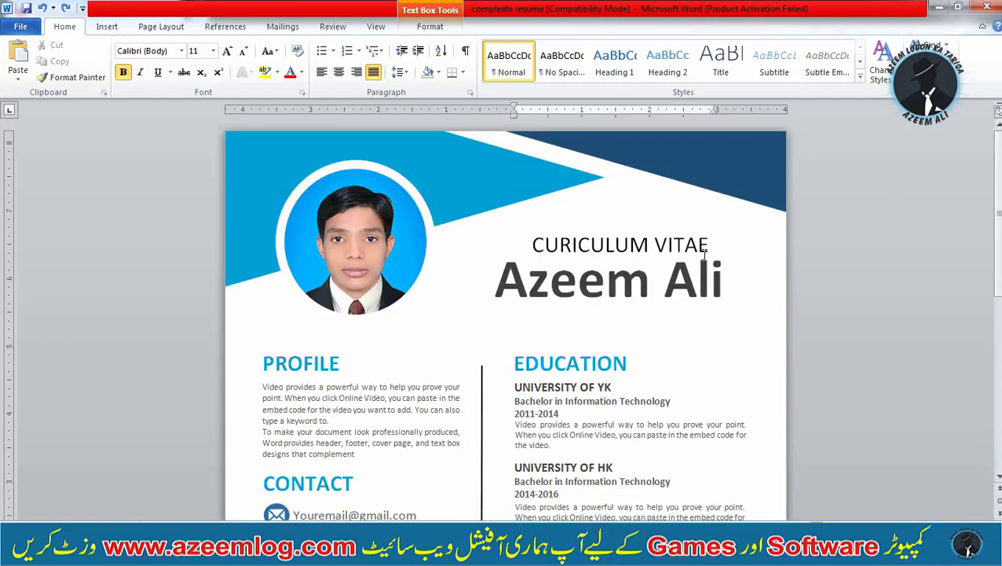
{"action": "scroll", "coordinate": [911, 241], "scroll_direction": "down", "scroll_amount": 3}
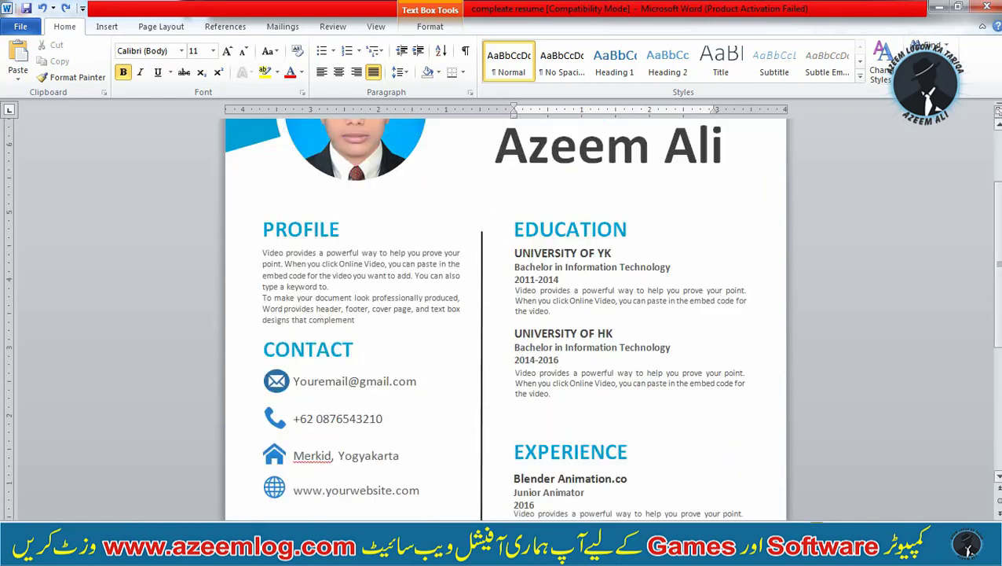
{"action": "scroll", "coordinate": [595, 284], "scroll_direction": "up", "scroll_amount": 2}
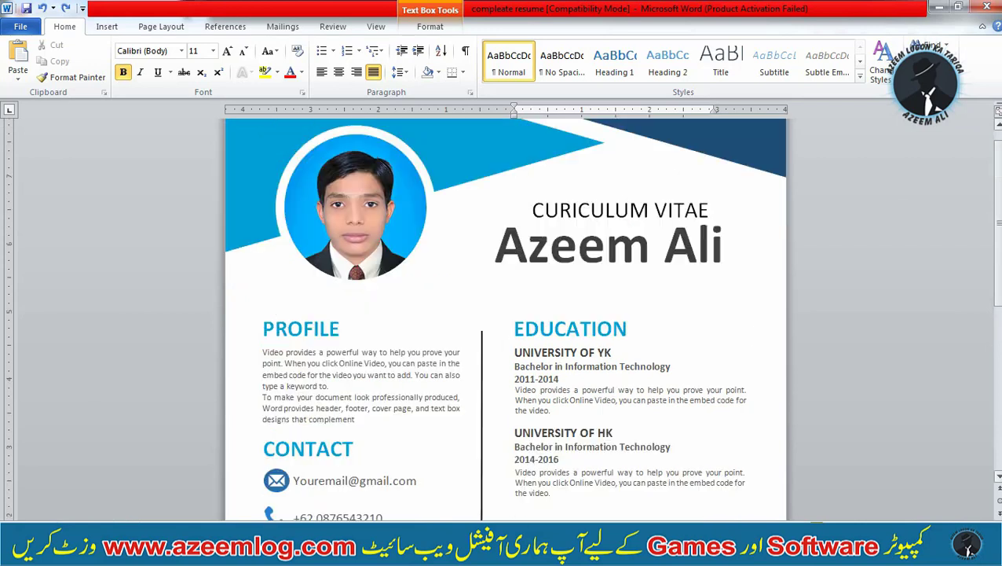
{"action": "left_click", "coordinate": [595, 285]}
{"action": "left_click", "coordinate": [603, 391]}
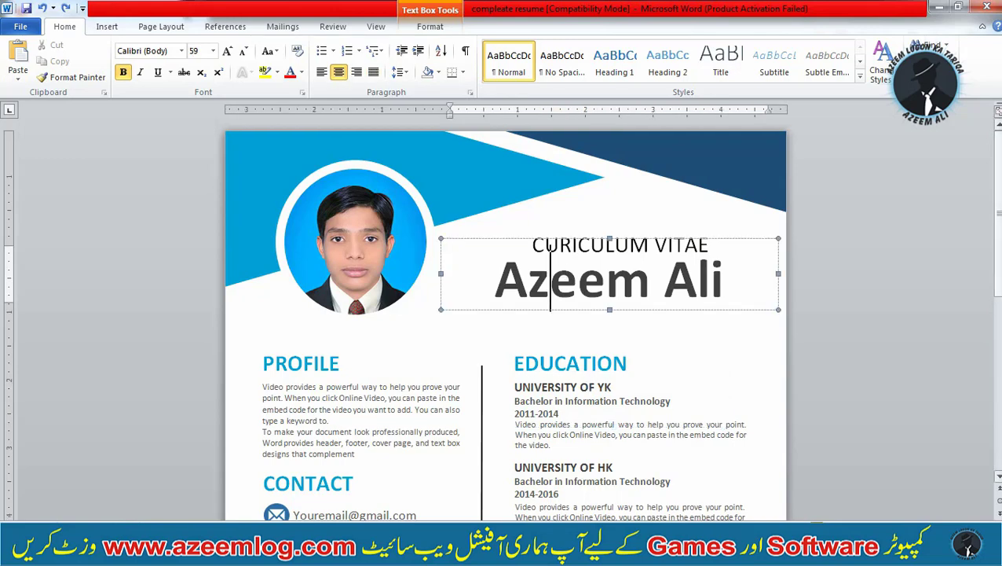
{"action": "scroll", "coordinate": [502, 315], "scroll_direction": "down", "scroll_amount": 1}
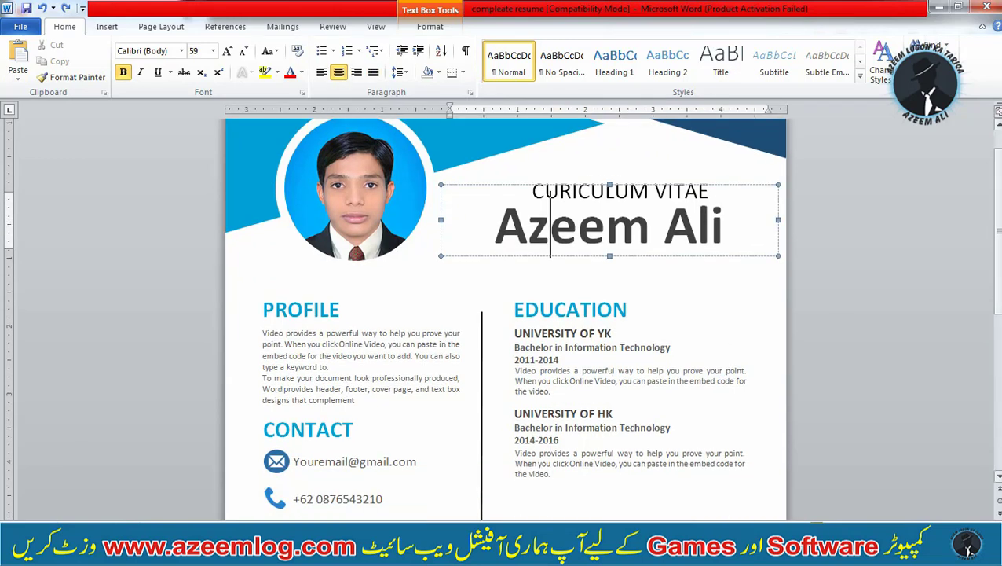
{"action": "left_click", "coordinate": [671, 359]}
{"action": "scroll", "coordinate": [503, 315], "scroll_direction": "down", "scroll_amount": 2}
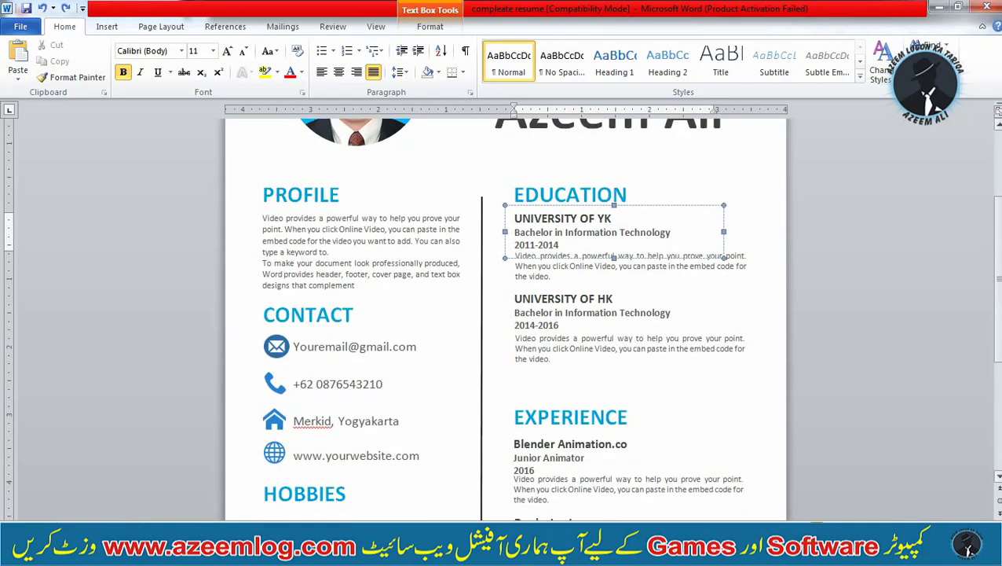
{"action": "scroll", "coordinate": [503, 314], "scroll_direction": "up", "scroll_amount": 3}
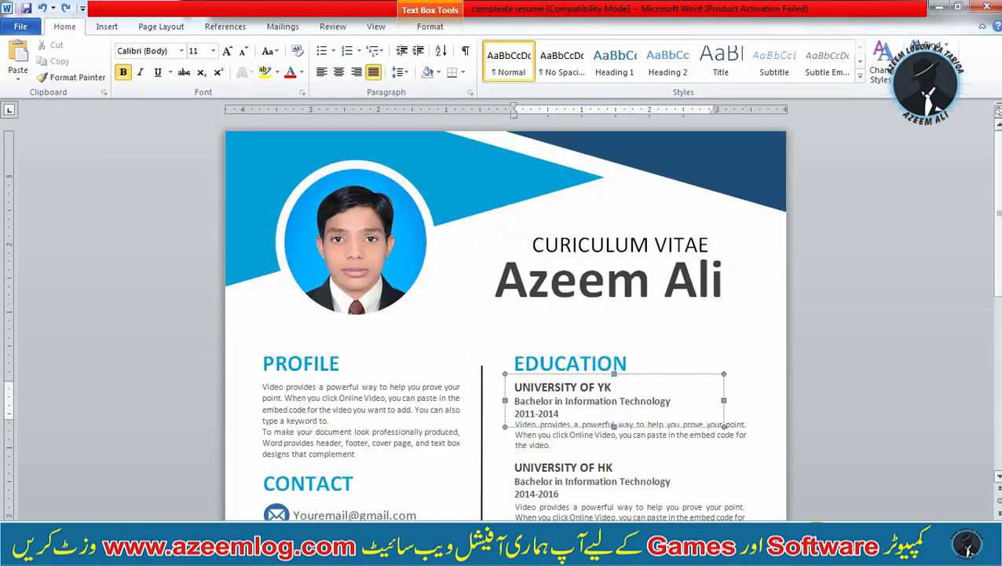